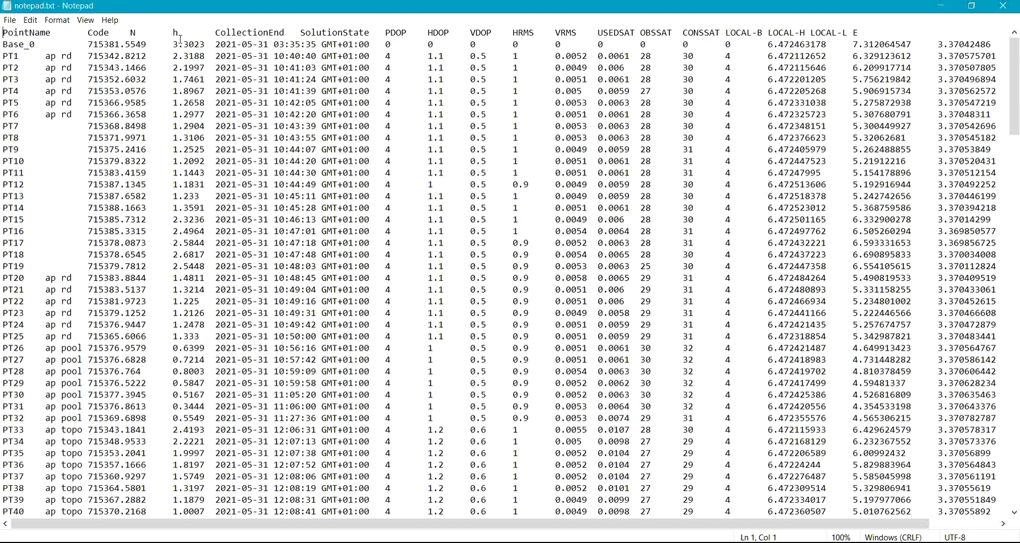
# - Copy all the survey point data in notepad.txt, from the header row through the last point
pyautogui.click(77, 69)
pyautogui.hotkey('ctrl', 'shift', 'End')
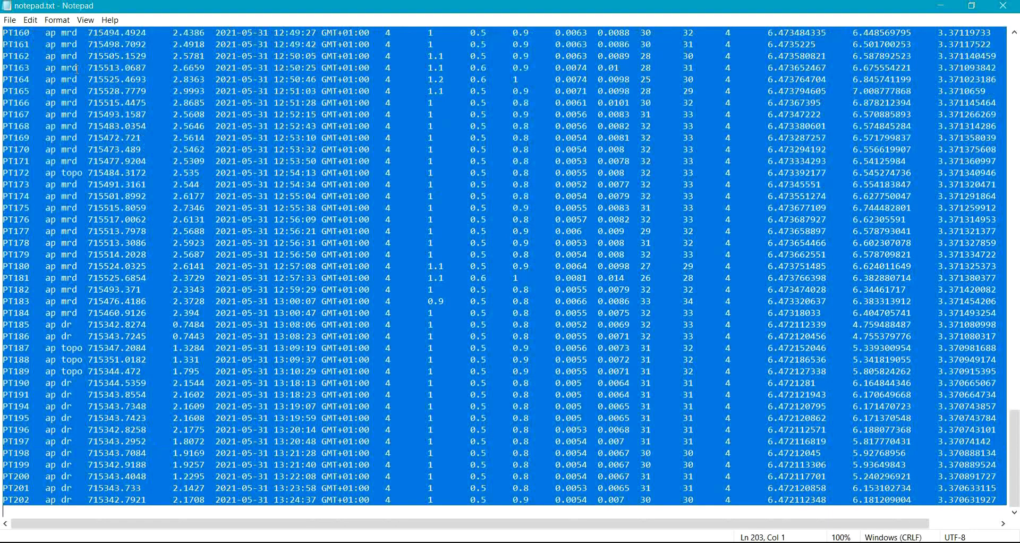
pyautogui.rightClick(77, 69)
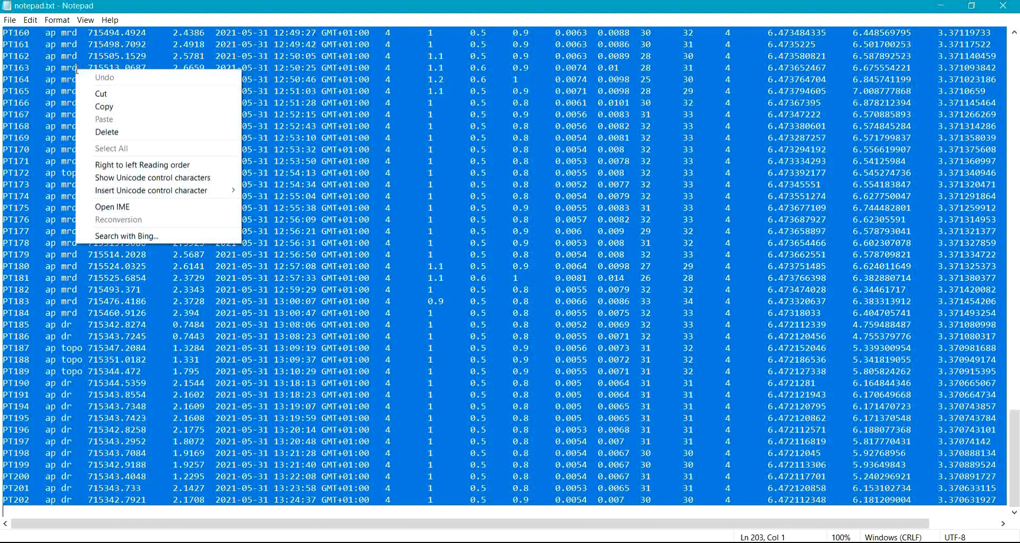
pyautogui.click(98, 106)
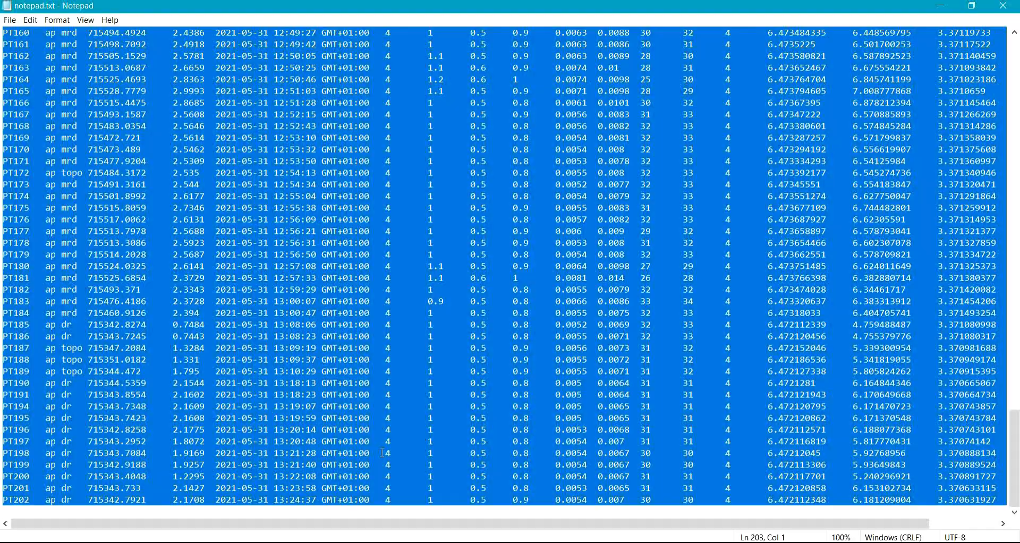
# - Switch to Excel and paste the copied survey data into the blank Book1 sheet starting at cell A1
pyautogui.hotkey('alt', 'Tab')
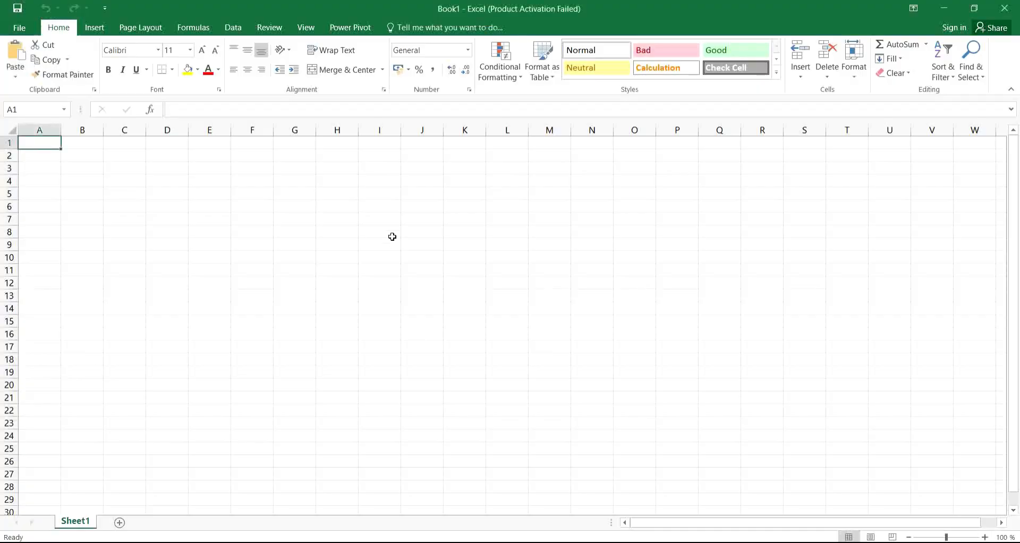
pyautogui.rightClick(44, 142)
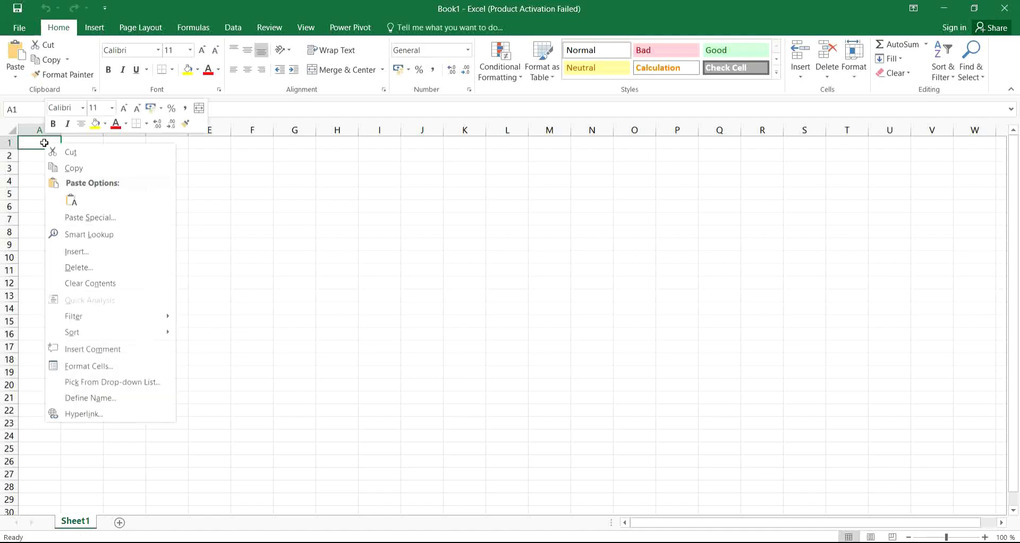
pyautogui.click(73, 204)
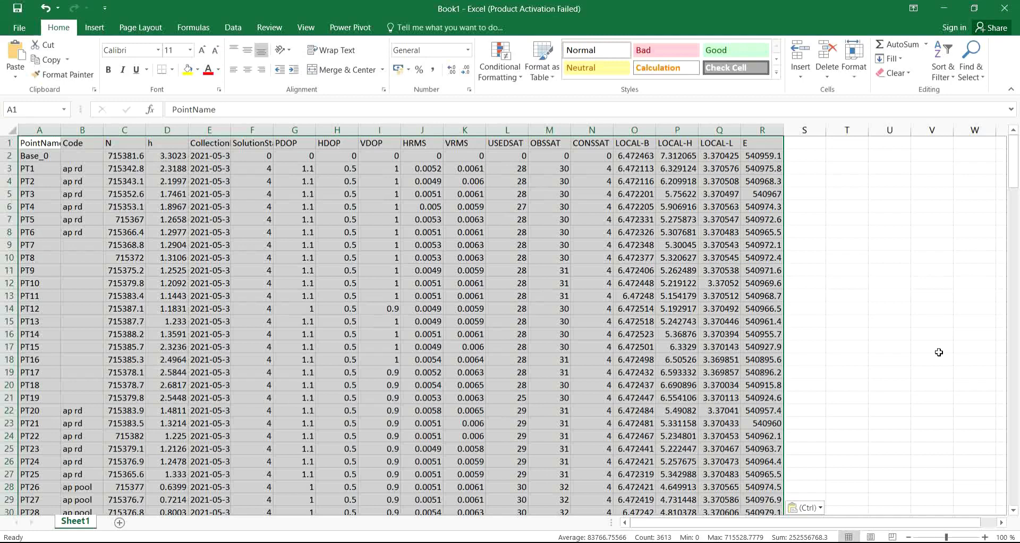
pyautogui.hotkey('ctrl', 'Home')
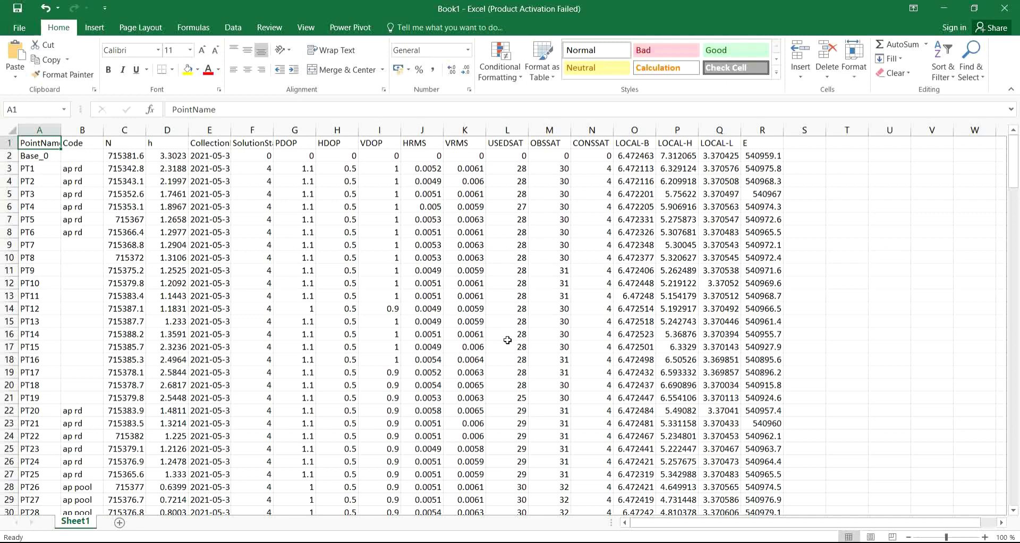
# - Run Text to Columns on the N column as delimited data with tab, semicolon, comma and space delimiters, General format and destination $C$1
pyautogui.click(232, 28)
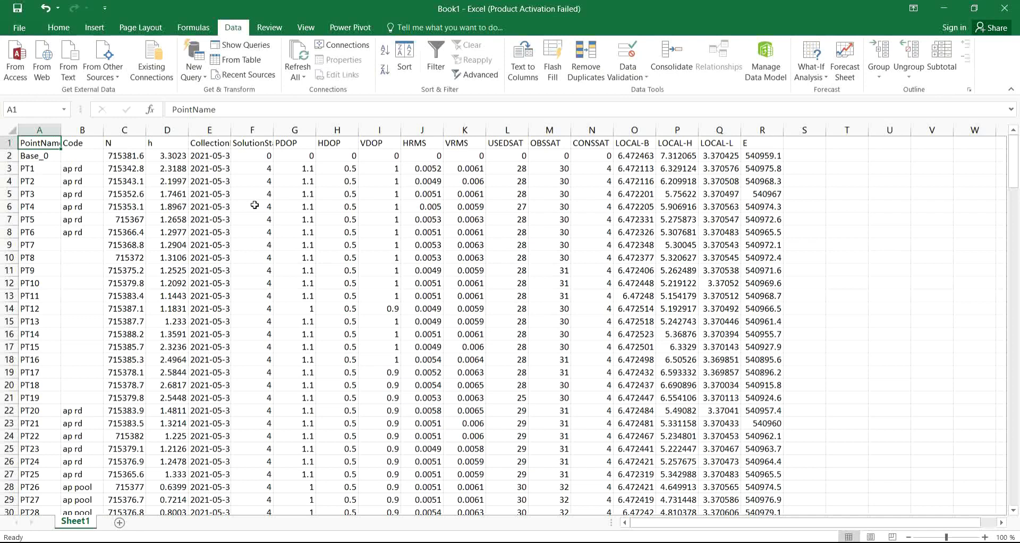
pyautogui.click(133, 206)
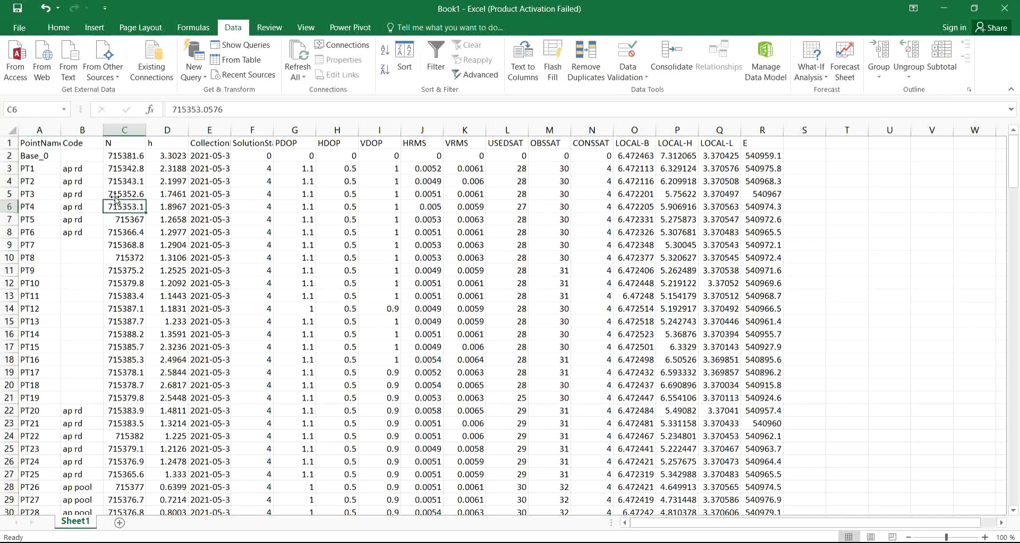
pyautogui.click(128, 130)
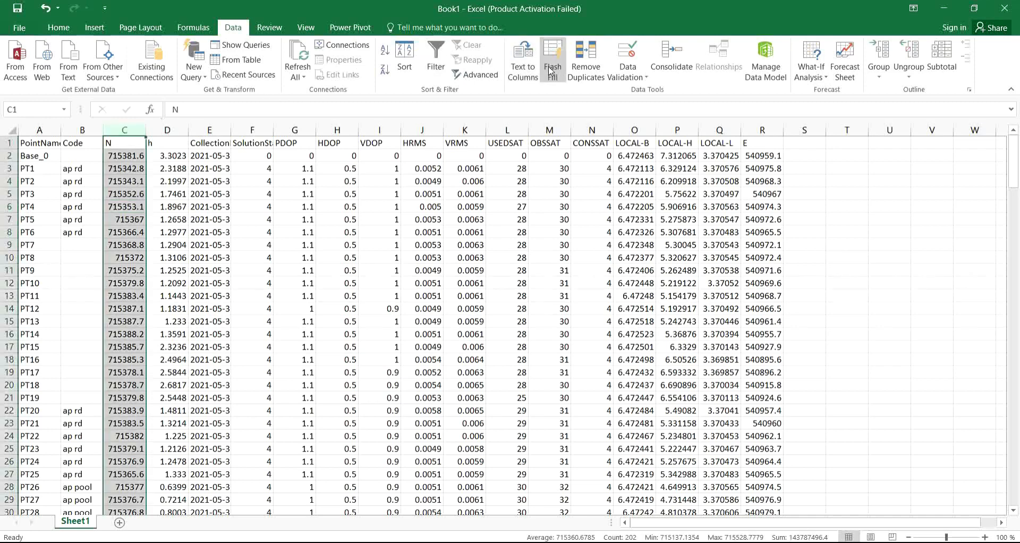
pyautogui.click(526, 73)
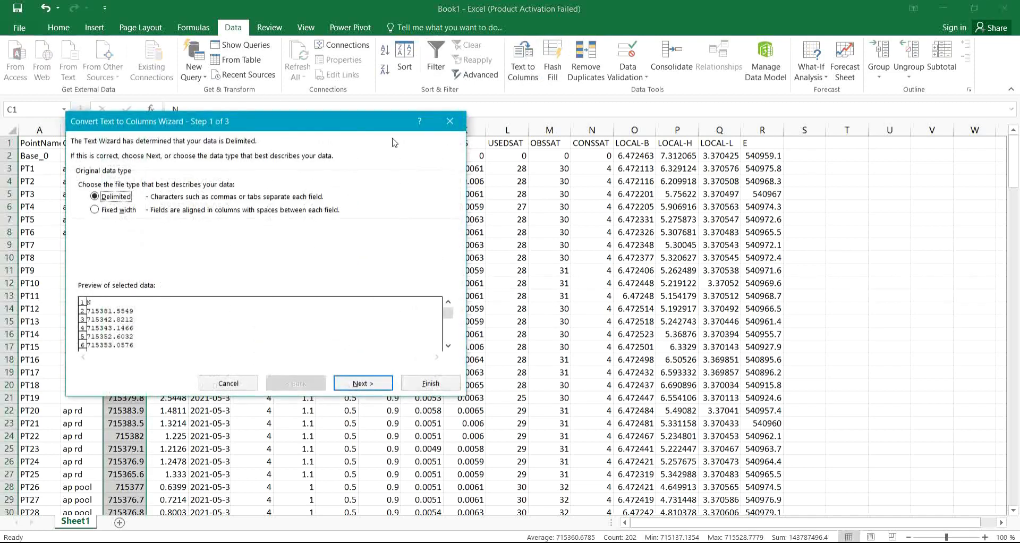
pyautogui.click(385, 389)
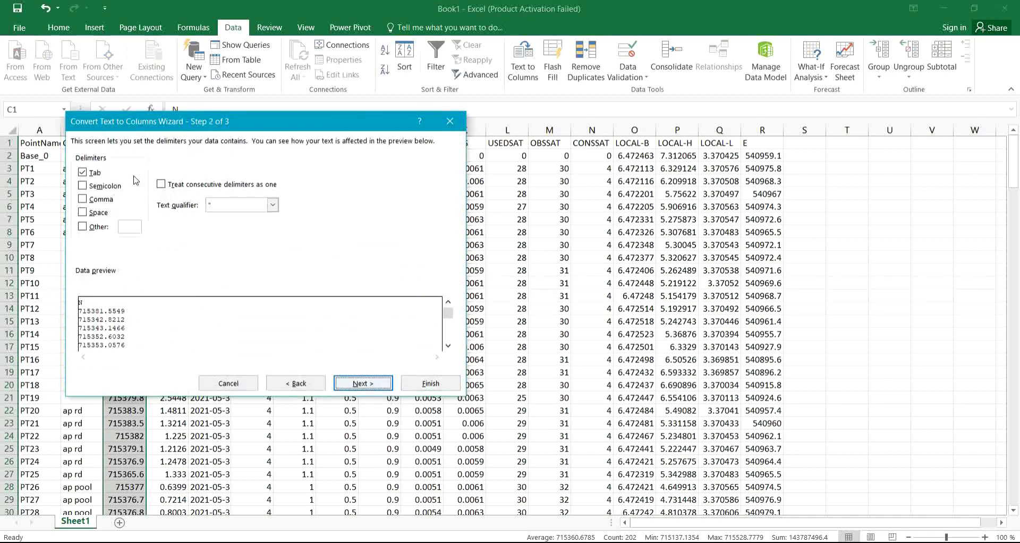
pyautogui.click(122, 187)
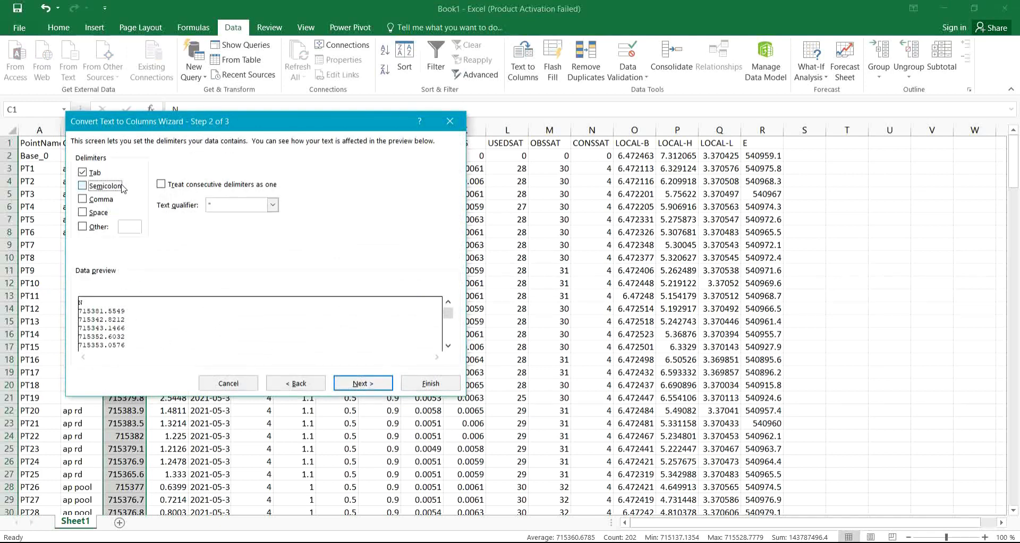
pyautogui.click(98, 201)
pyautogui.click(94, 212)
pyautogui.click(366, 382)
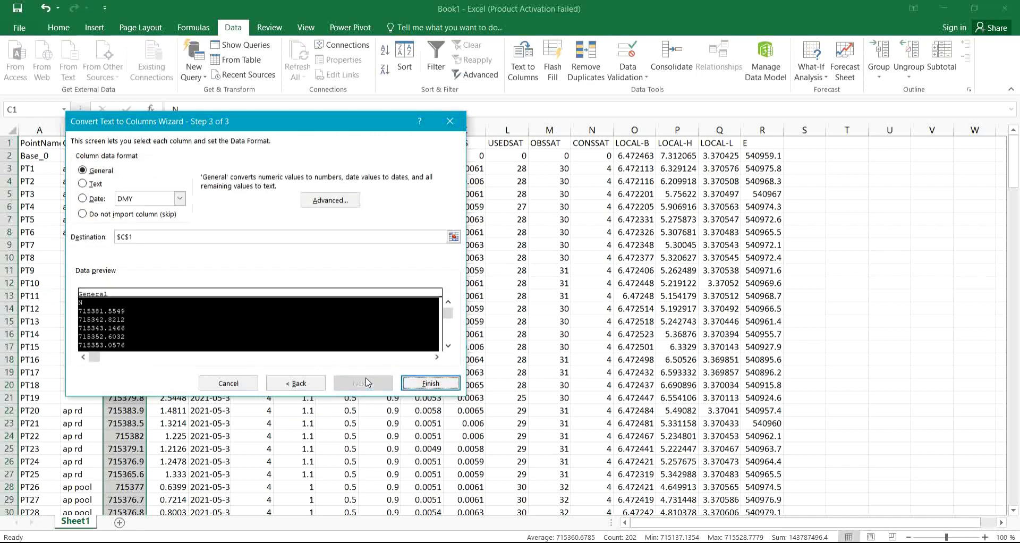
pyautogui.click(431, 384)
pyautogui.click(834, 390)
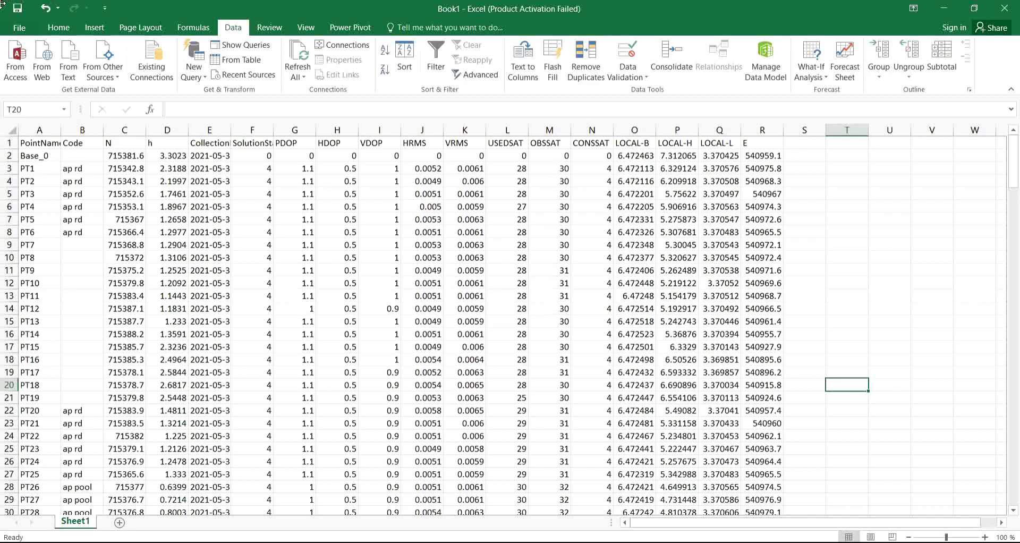
# - Copy the PointName, Code, N and h columns together with the E column R
pyautogui.click(35, 143)
pyautogui.moveTo(35, 143); pyautogui.dragTo(159, 139)
pyautogui.moveTo(34, 127); pyautogui.dragTo(154, 143)
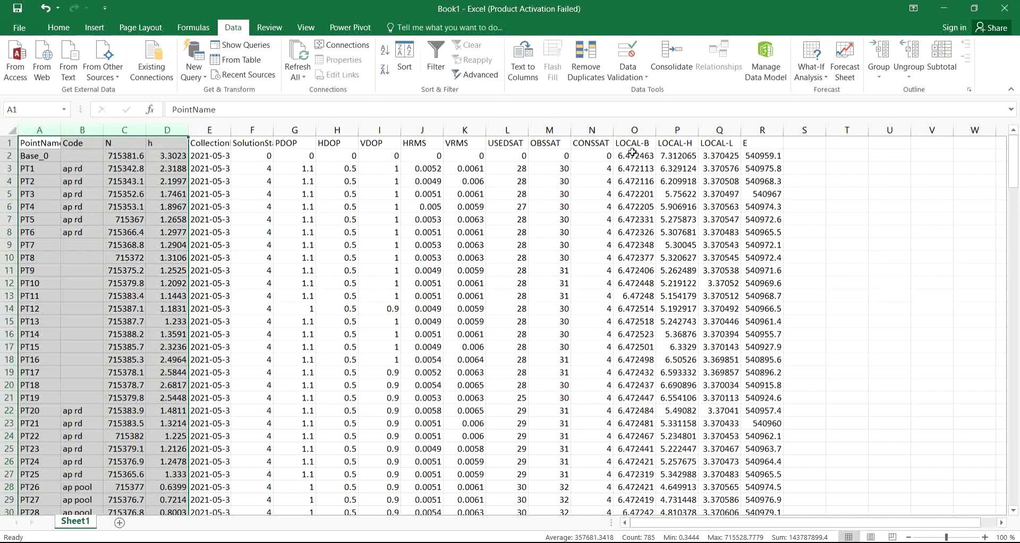
pyautogui.keyDown('ctrl'); pyautogui.click(765, 130); pyautogui.keyUp('ctrl')
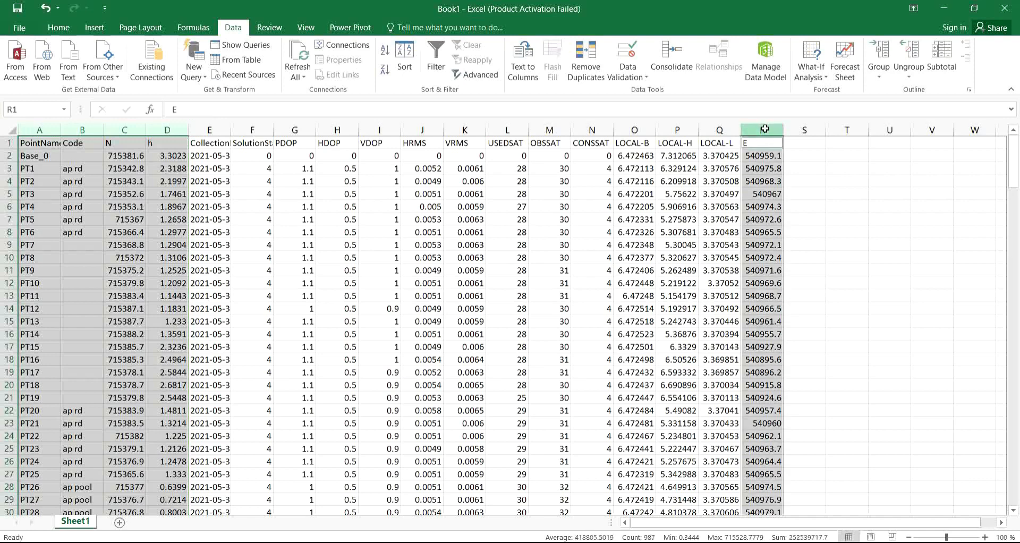
pyautogui.rightClick(146, 141)
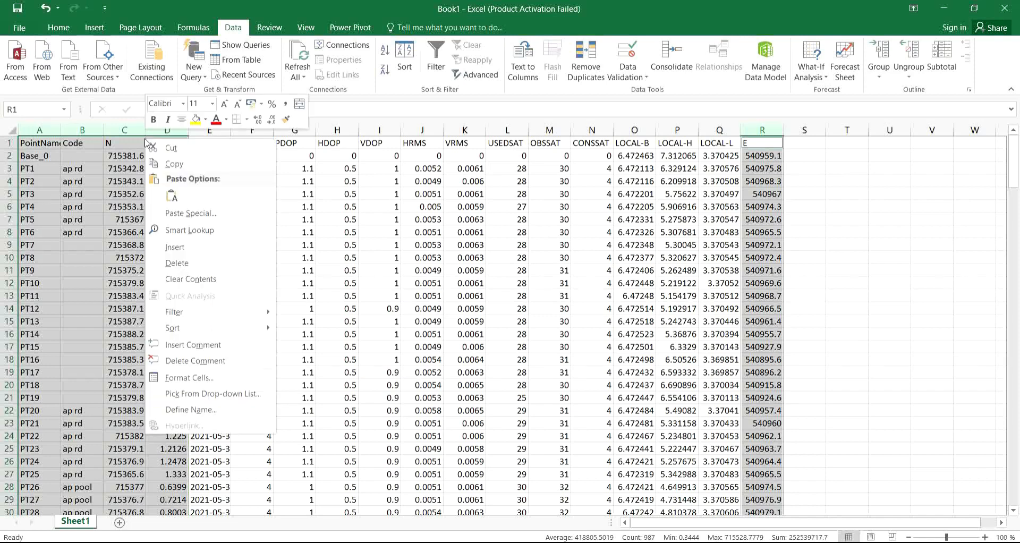
pyautogui.click(174, 164)
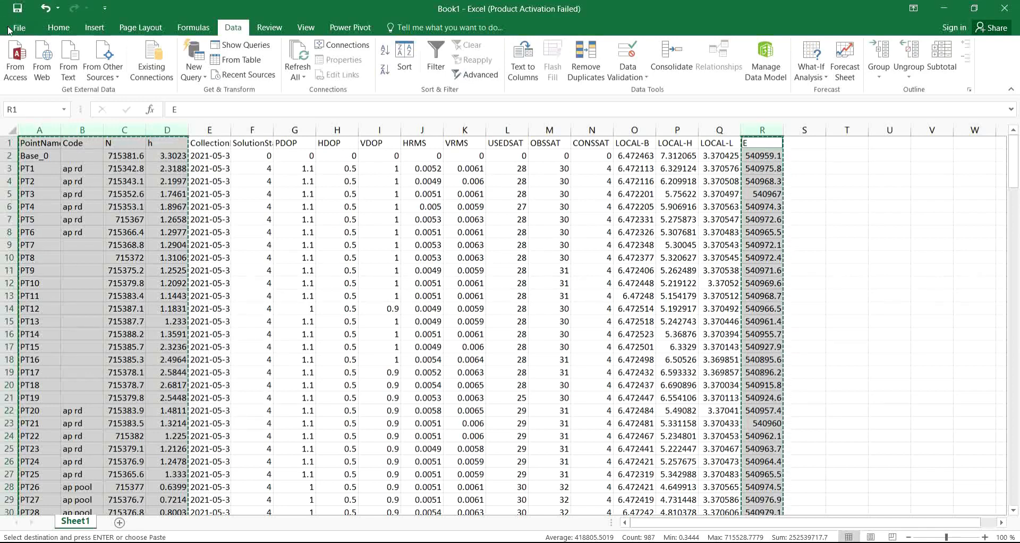
# - Create a new blank workbook and paste the copied columns into it starting at cell A1
pyautogui.hotkey('ctrl', 'n')
pyautogui.rightClick(31, 143)
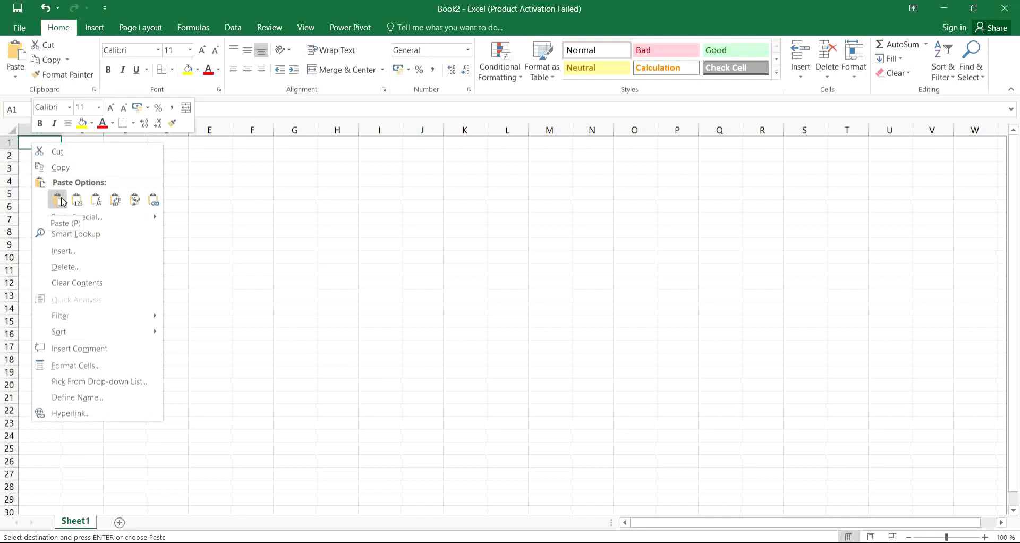
pyautogui.click(61, 200)
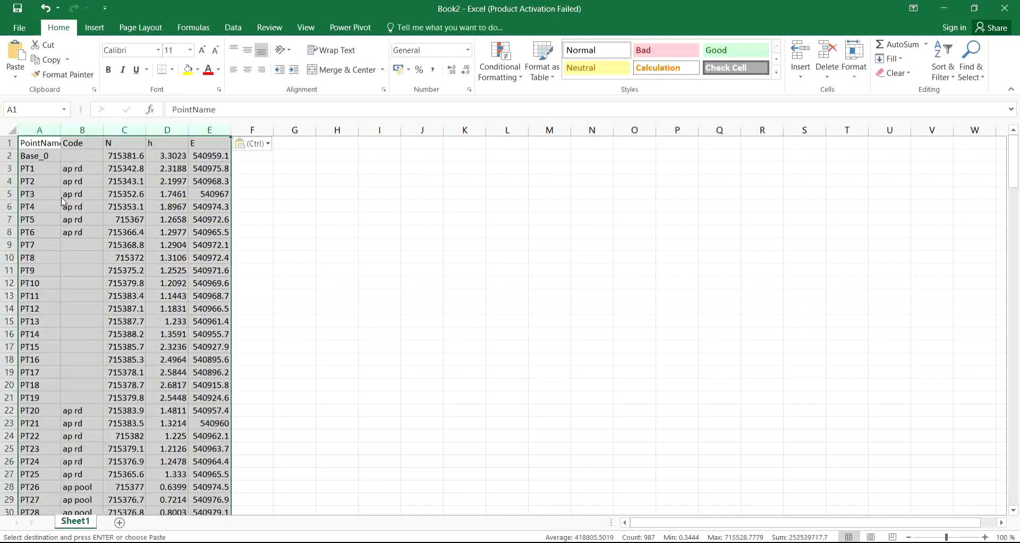
pyautogui.click(507, 224)
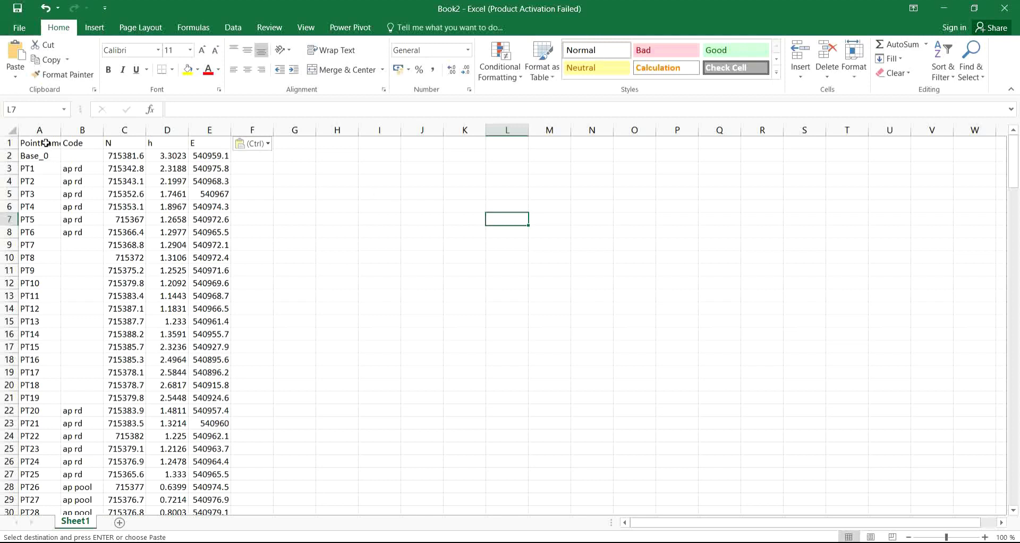
# - Move the Code column from column B to the empty column I by cutting and pasting it
pyautogui.click(92, 131)
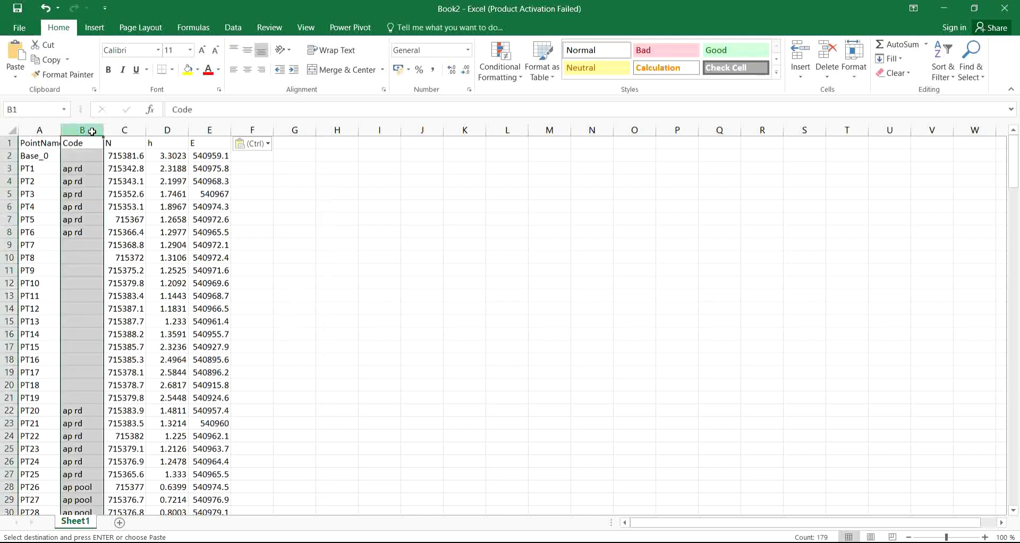
pyautogui.rightClick(92, 133)
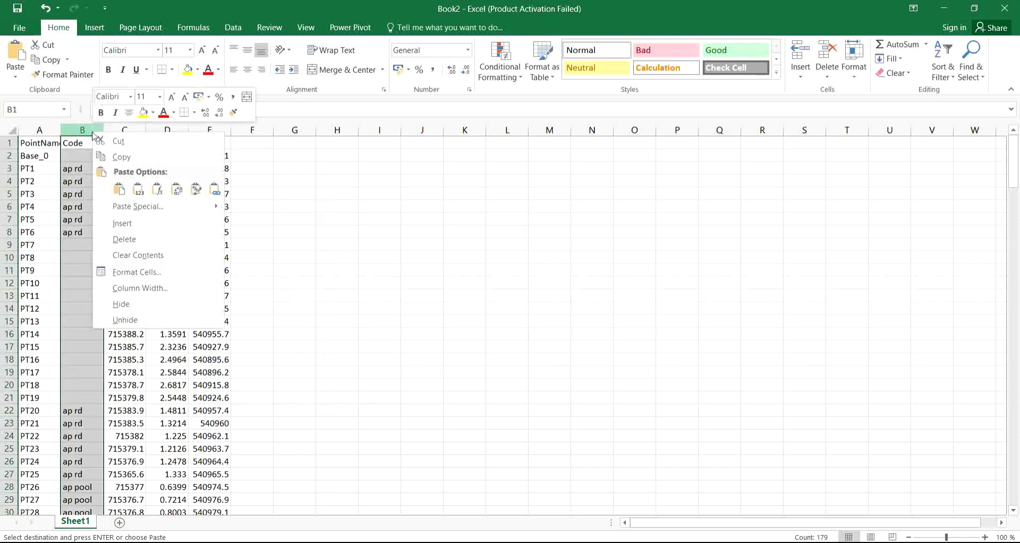
pyautogui.click(122, 143)
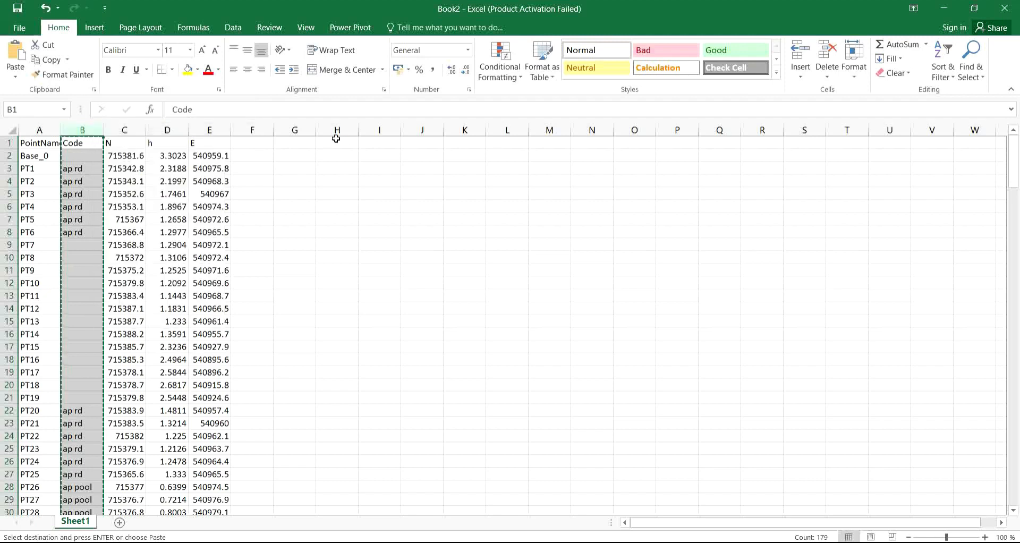
pyautogui.click(381, 130)
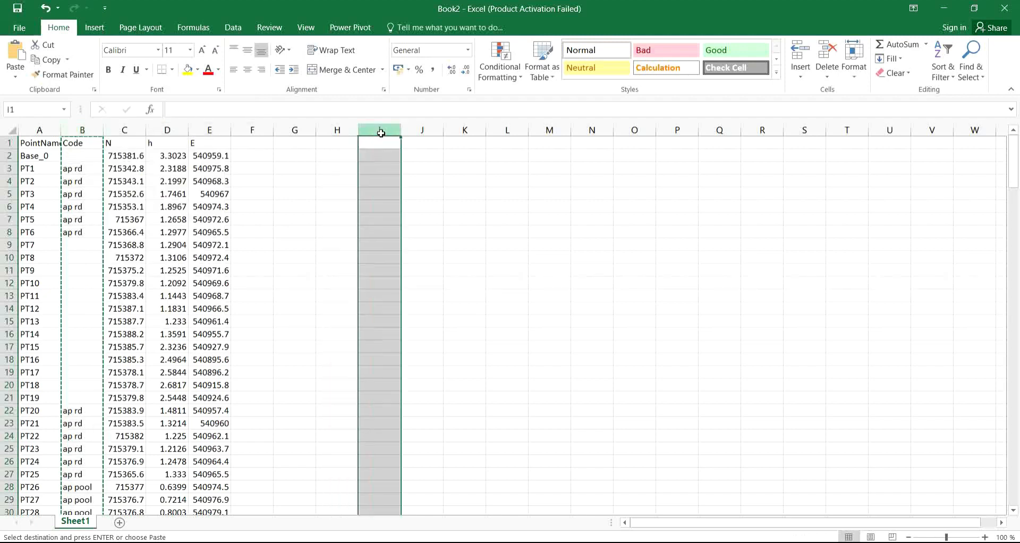
pyautogui.rightClick(381, 132)
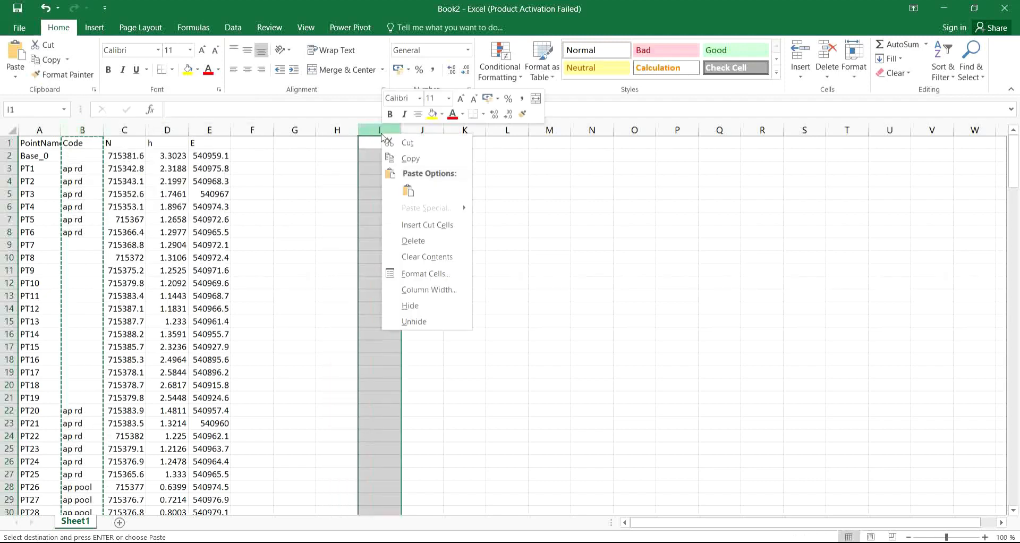
pyautogui.click(408, 191)
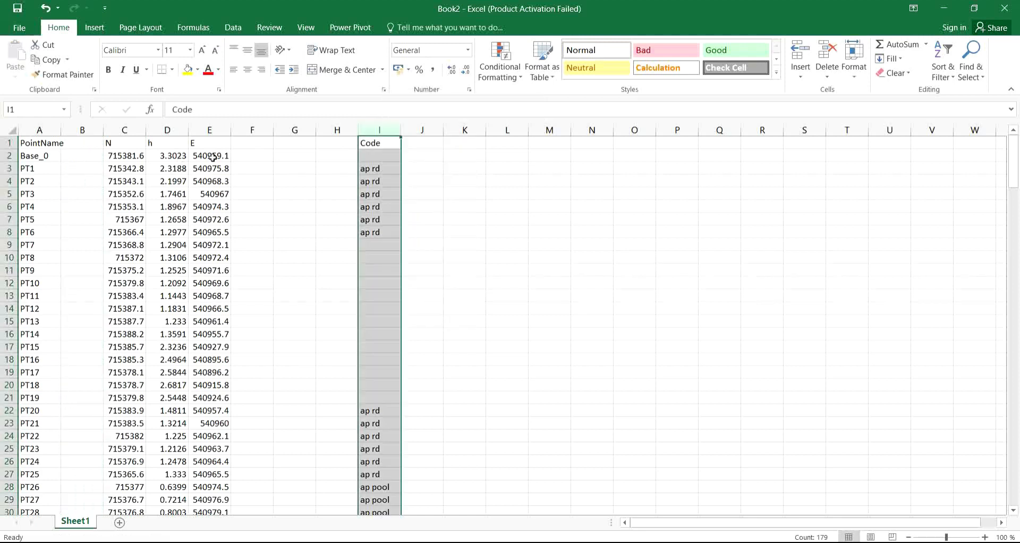
pyautogui.click(254, 157)
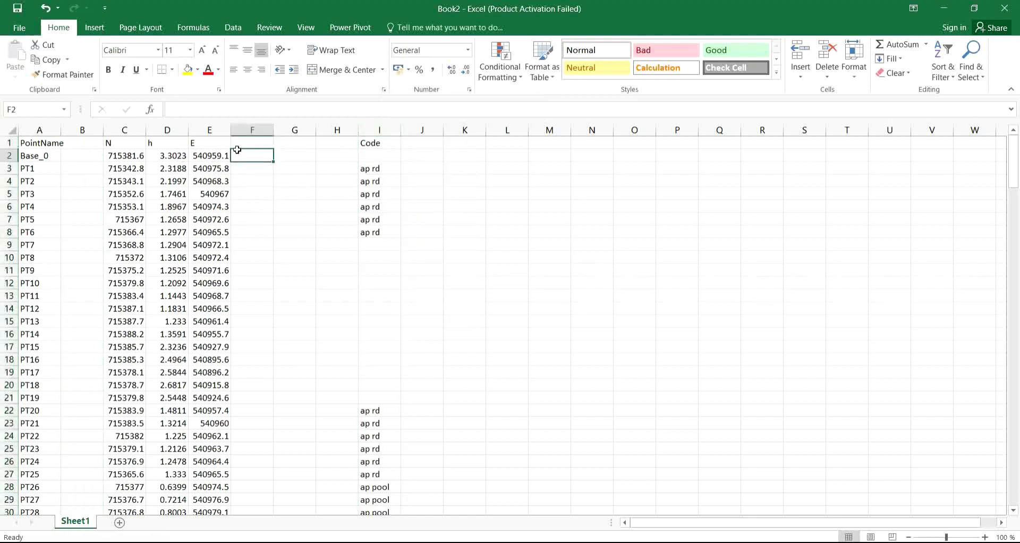
# - Move the E column from column E into the empty column B by cutting and pasting it
pyautogui.click(209, 130)
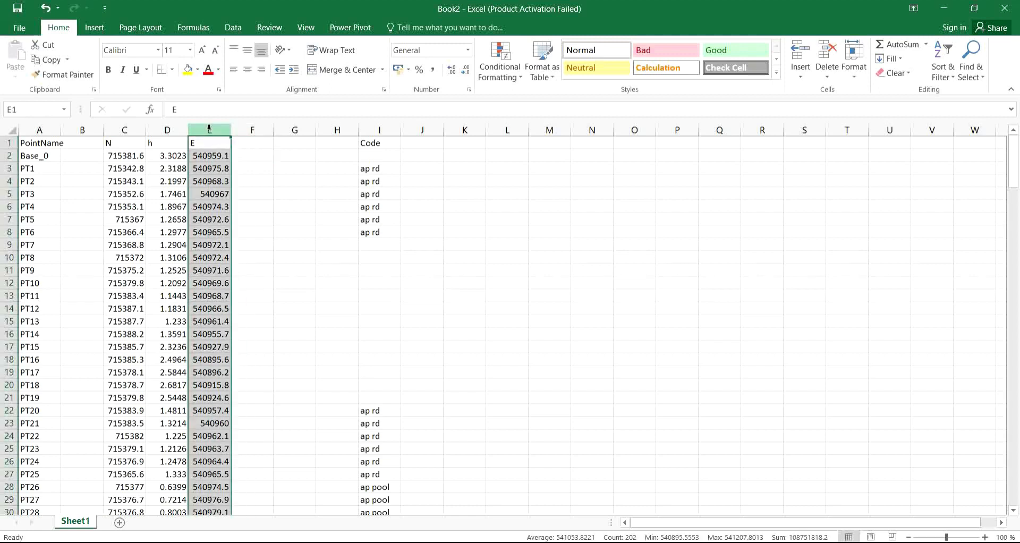
pyautogui.rightClick(209, 129)
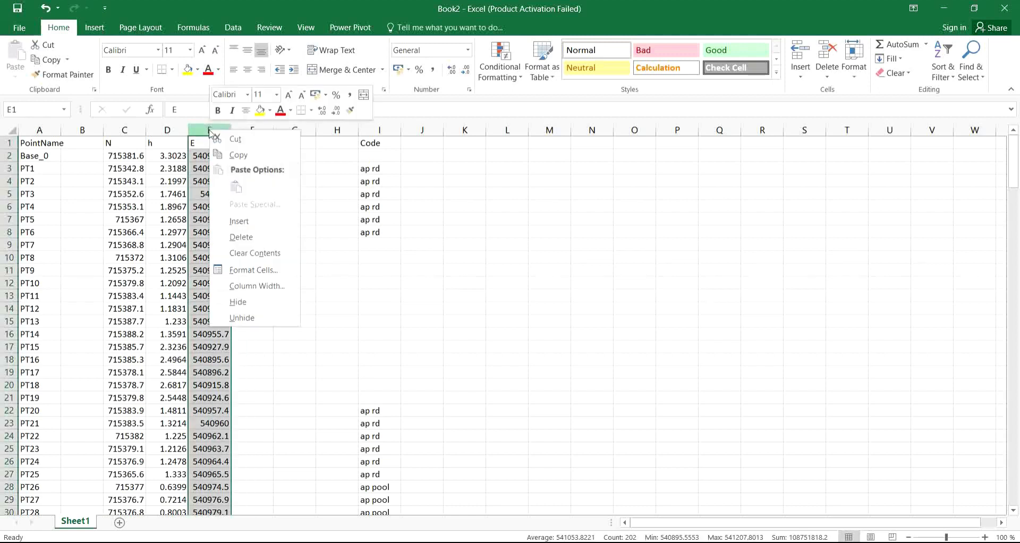
pyautogui.click(244, 158)
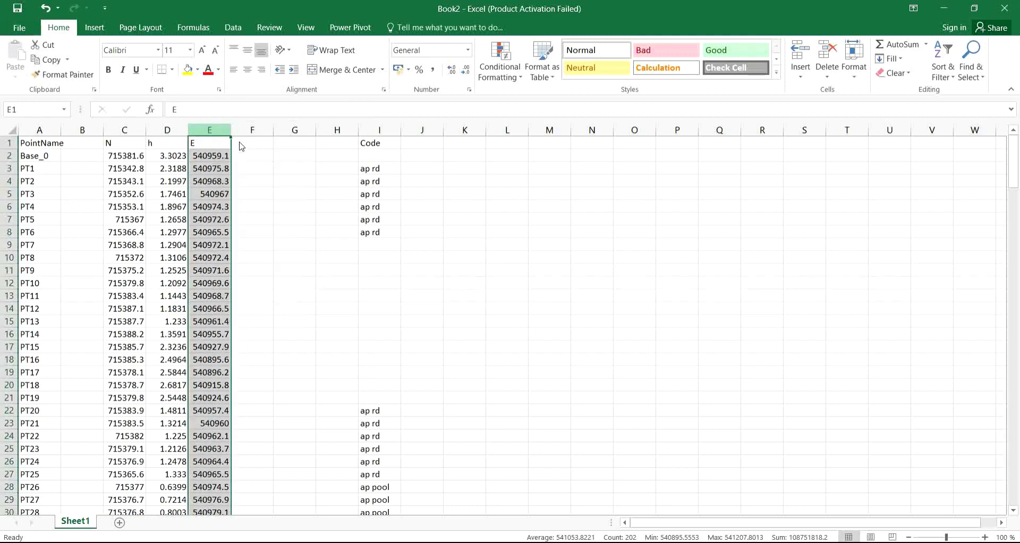
pyautogui.click(89, 128)
pyautogui.rightClick(90, 127)
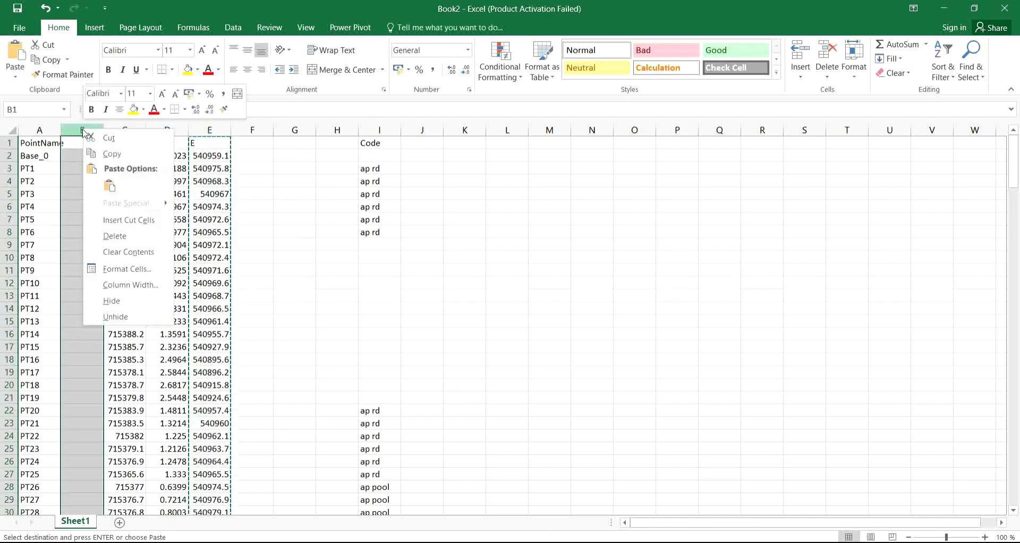
pyautogui.click(110, 186)
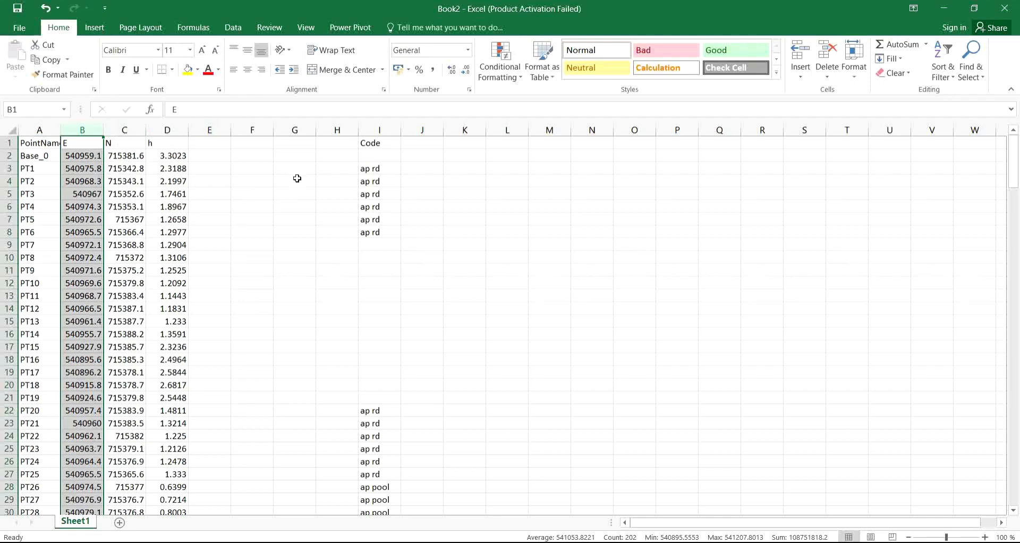
# - Move the Code column from column I into the empty column E by cutting and pasting it
pyautogui.click(373, 130)
pyautogui.rightClick(373, 134)
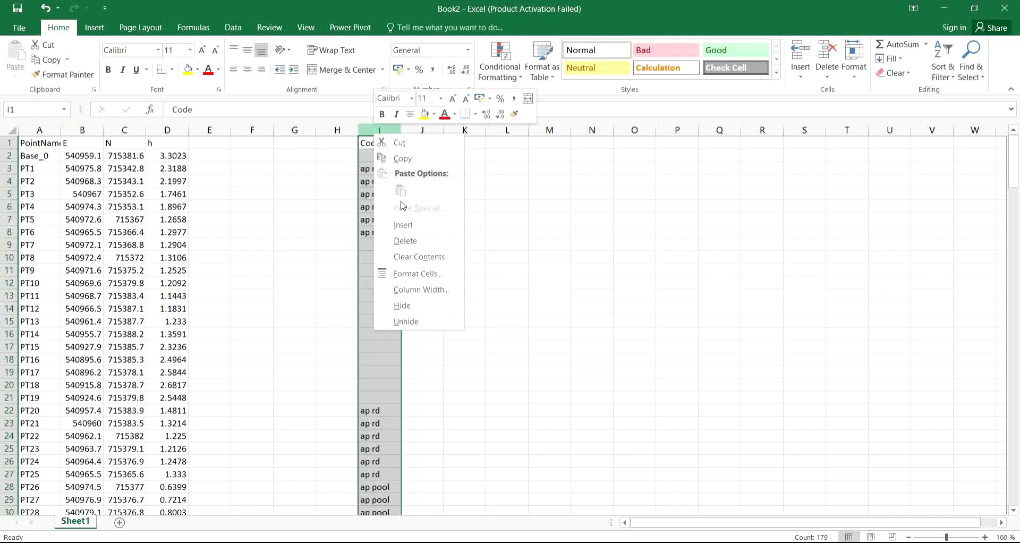
pyautogui.click(403, 159)
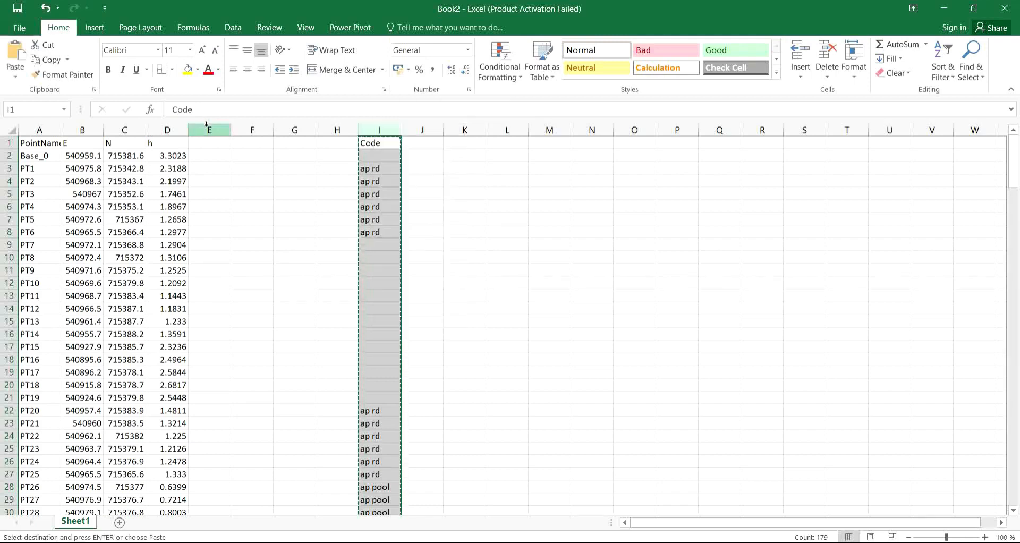
pyautogui.rightClick(210, 133)
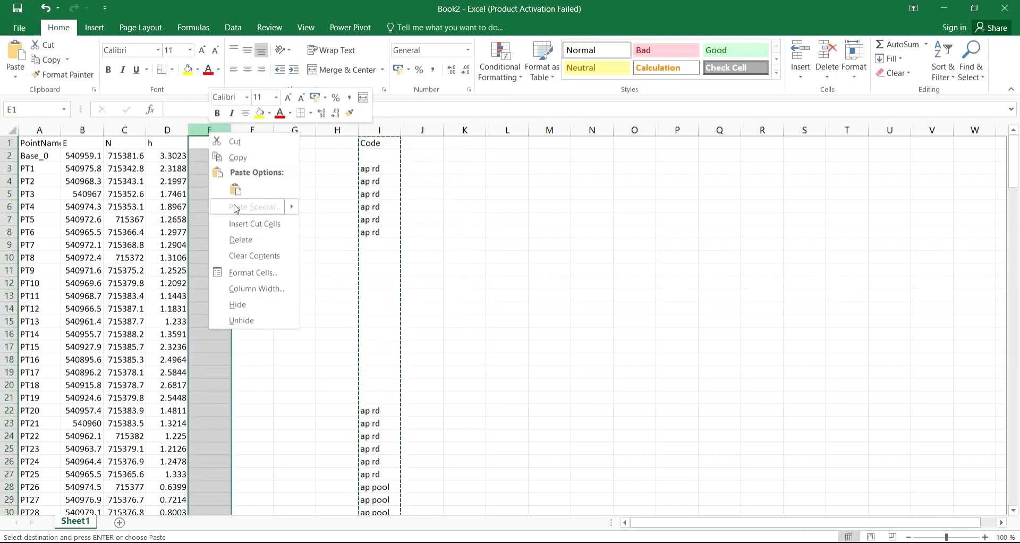
pyautogui.click(234, 193)
pyautogui.click(291, 229)
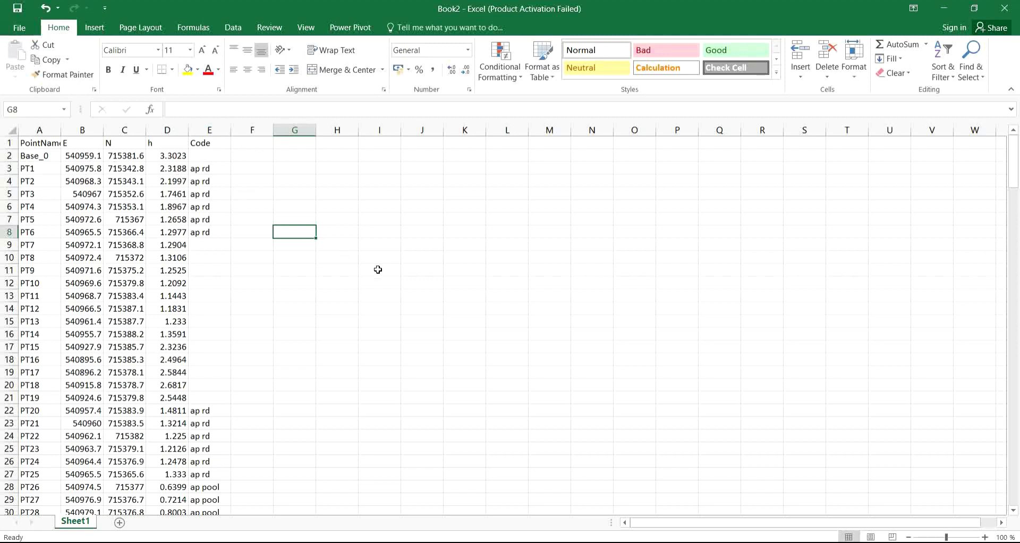
pyautogui.click(257, 219)
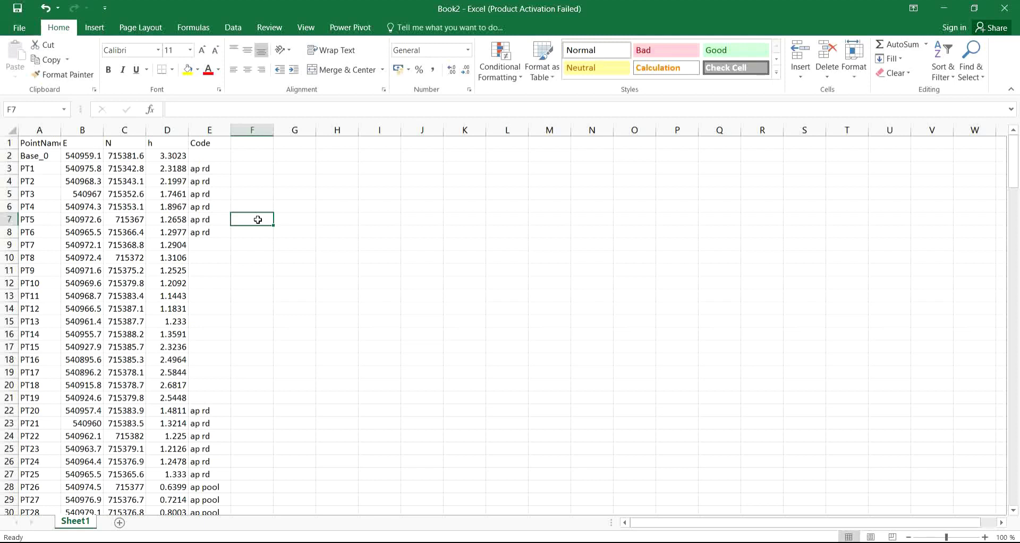
# - Clear the header labels in row 1 and delete the entire empty row
pyautogui.click(8, 143)
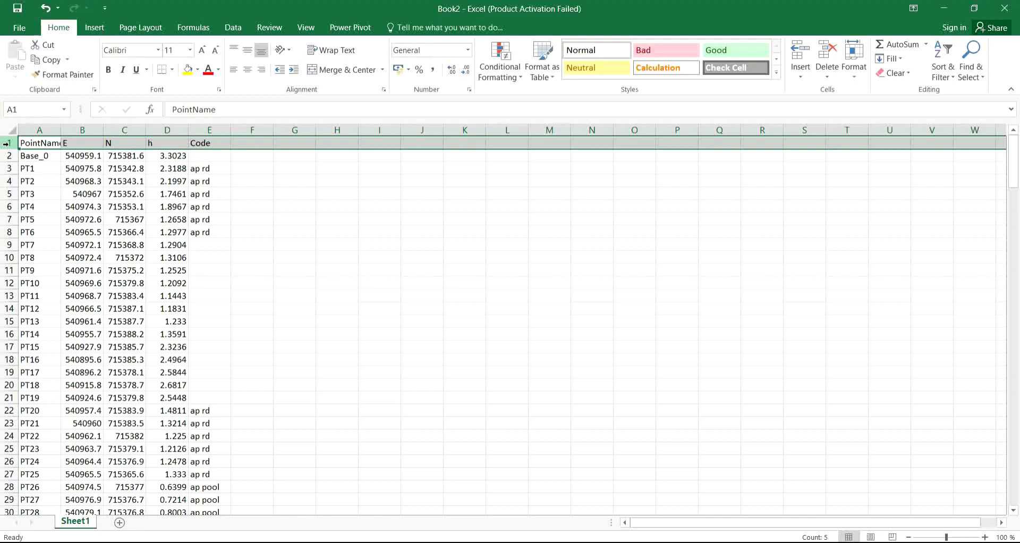
pyautogui.press('Delete')
pyautogui.click(280, 207)
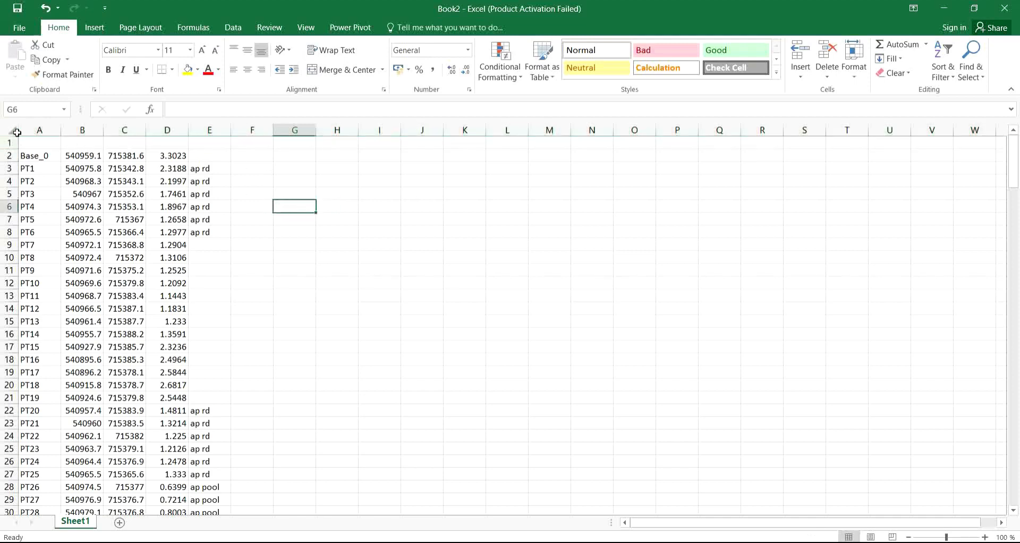
pyautogui.rightClick(27, 145)
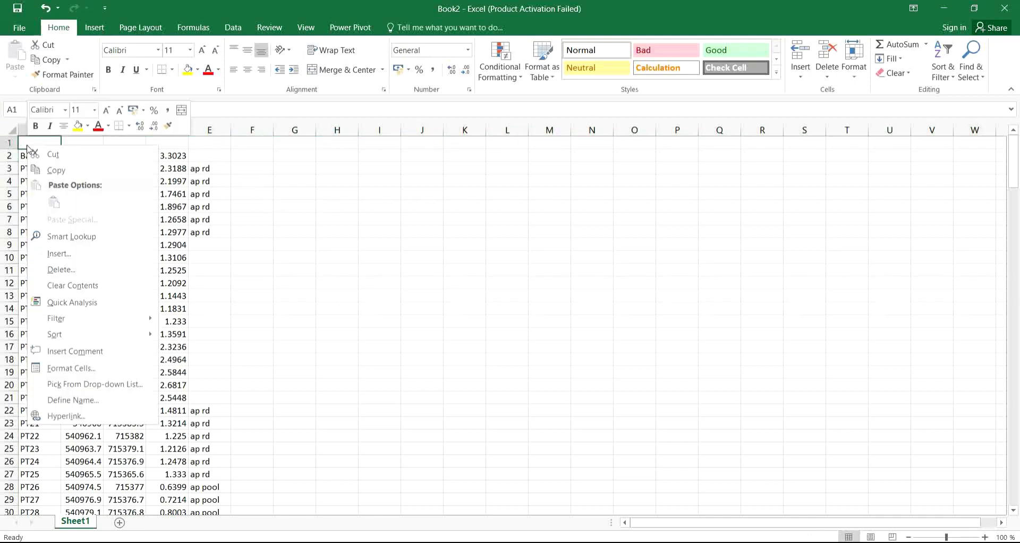
pyautogui.click(60, 272)
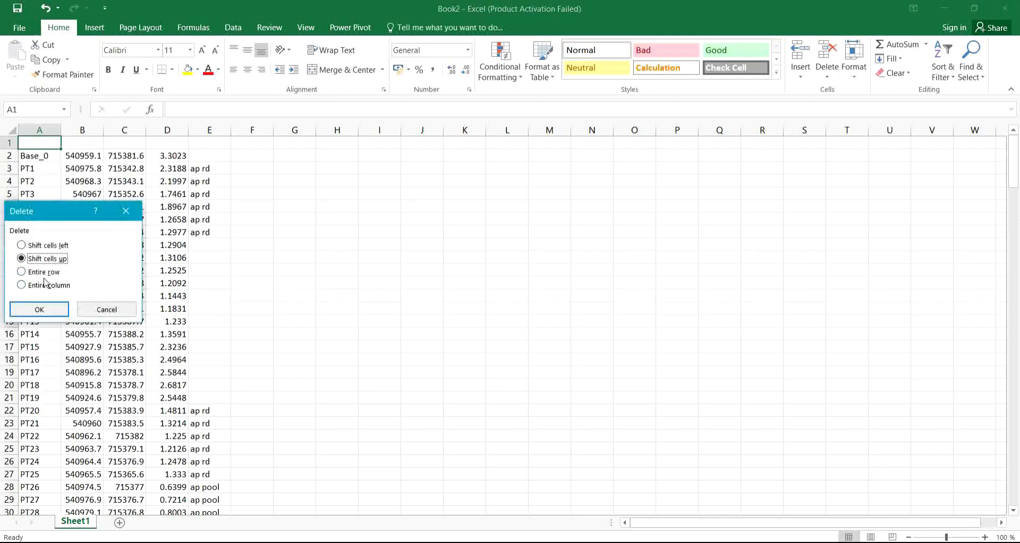
pyautogui.click(43, 272)
pyautogui.click(37, 309)
pyautogui.click(351, 321)
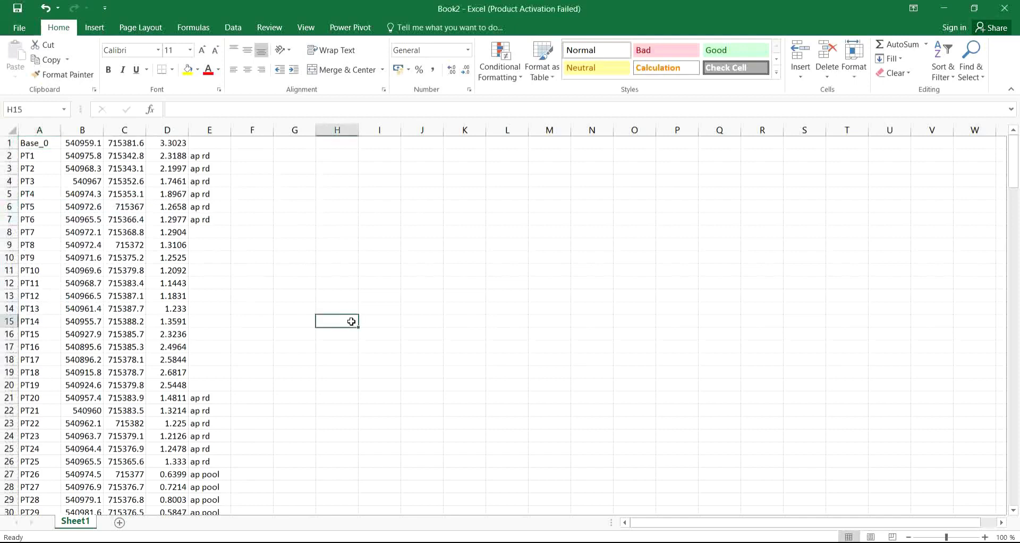
# - Replace the point names in column A with a number series starting 1, 2 and filled down to the last data row
pyautogui.click(39, 129)
pyautogui.press('Delete')
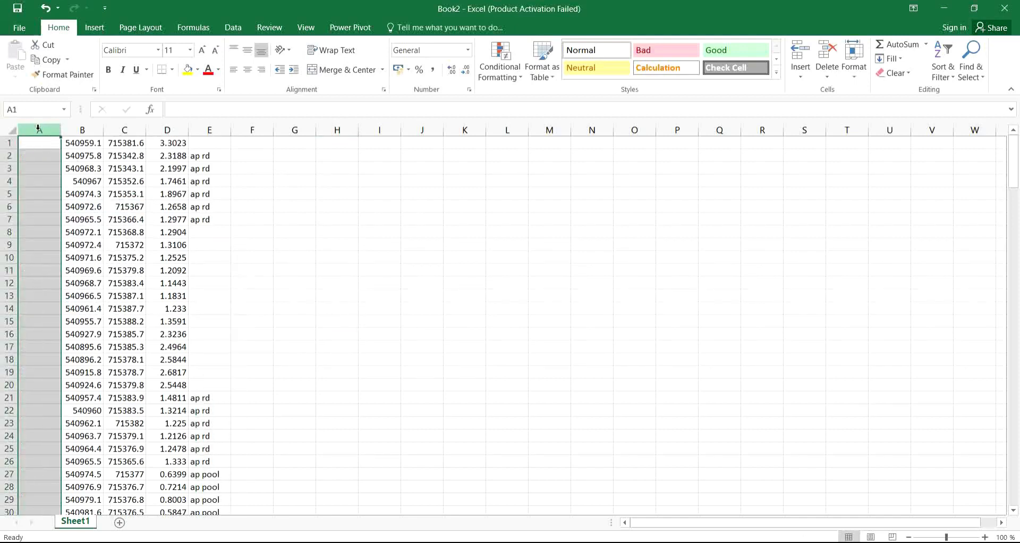
pyautogui.click(41, 146)
pyautogui.write('1')
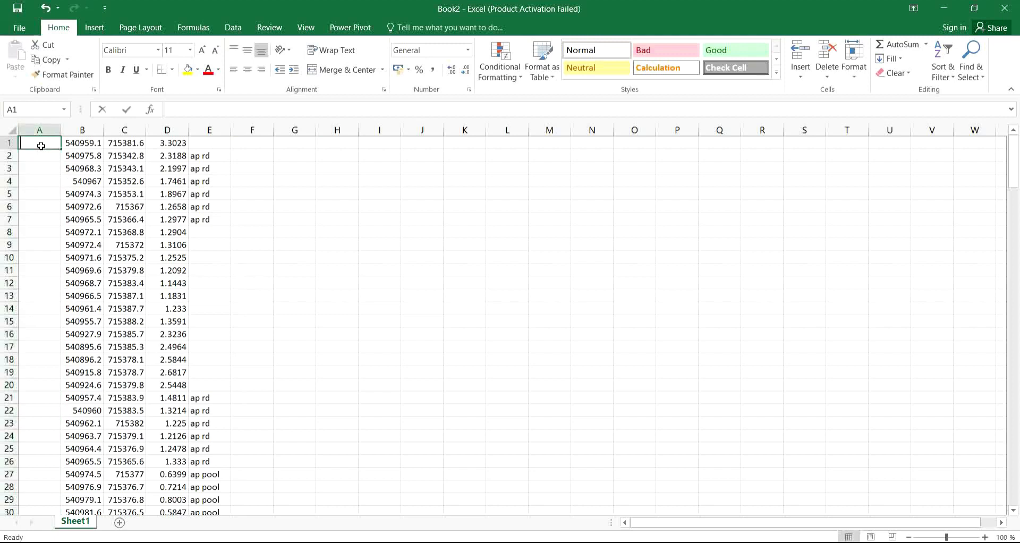
pyautogui.hotkey('ctrl', 'Return')
pyautogui.press('Down')
pyautogui.write('2')
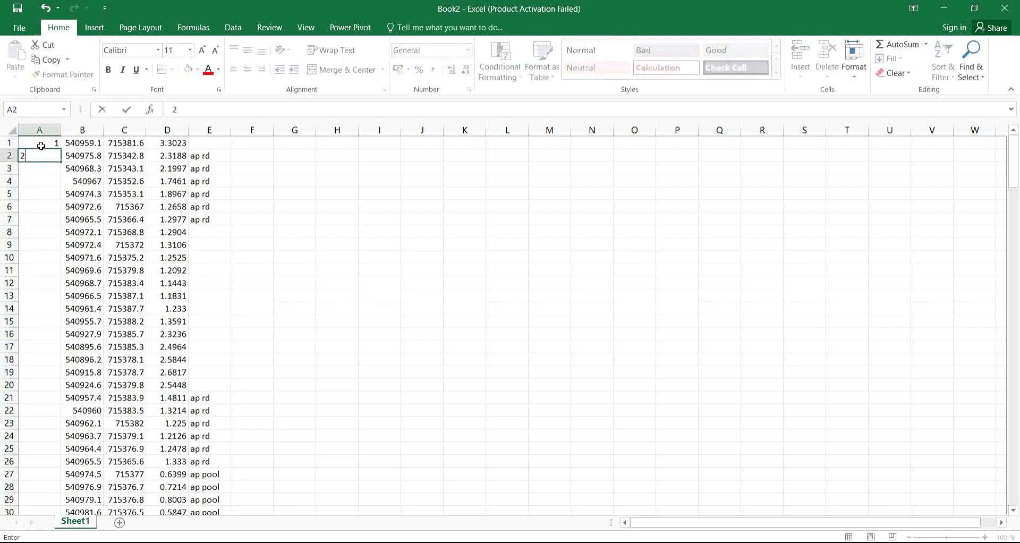
pyautogui.moveTo(48, 142); pyautogui.dragTo(49, 155)
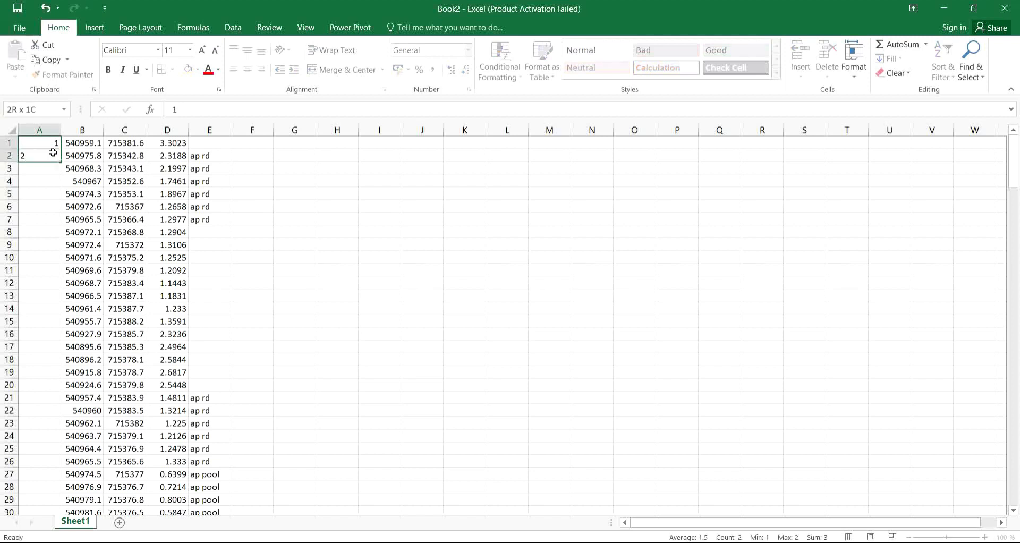
pyautogui.doubleClick(61, 159)
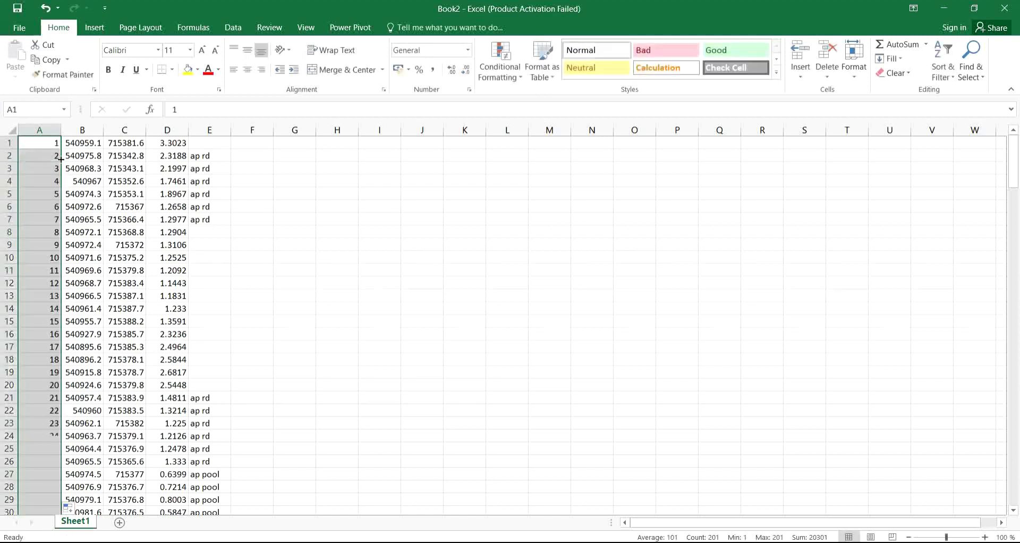
pyautogui.click(423, 232)
pyautogui.click(314, 320)
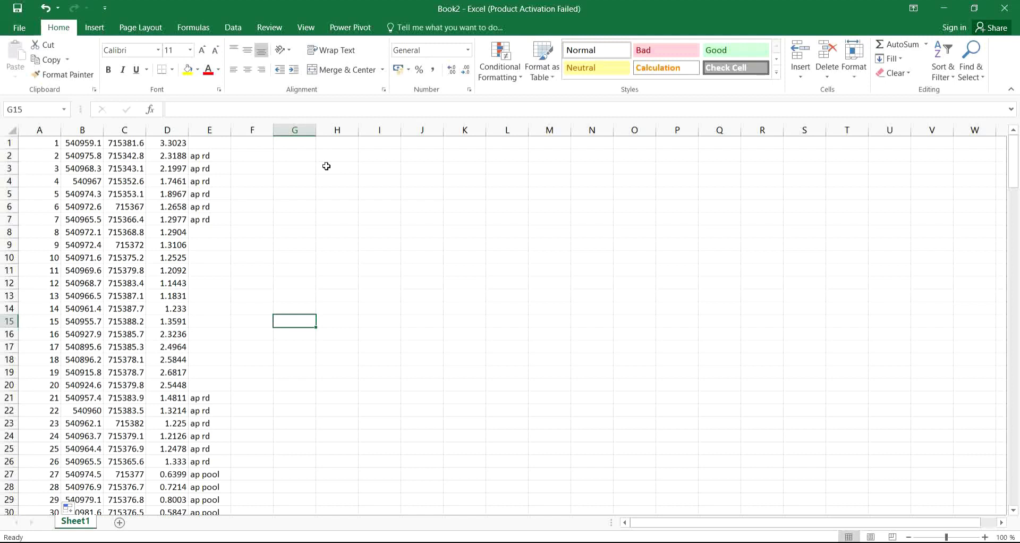
# - Save the workbook as test in CSV (Comma delimited) format, keeping that format despite unsupported features
pyautogui.click(18, 26)
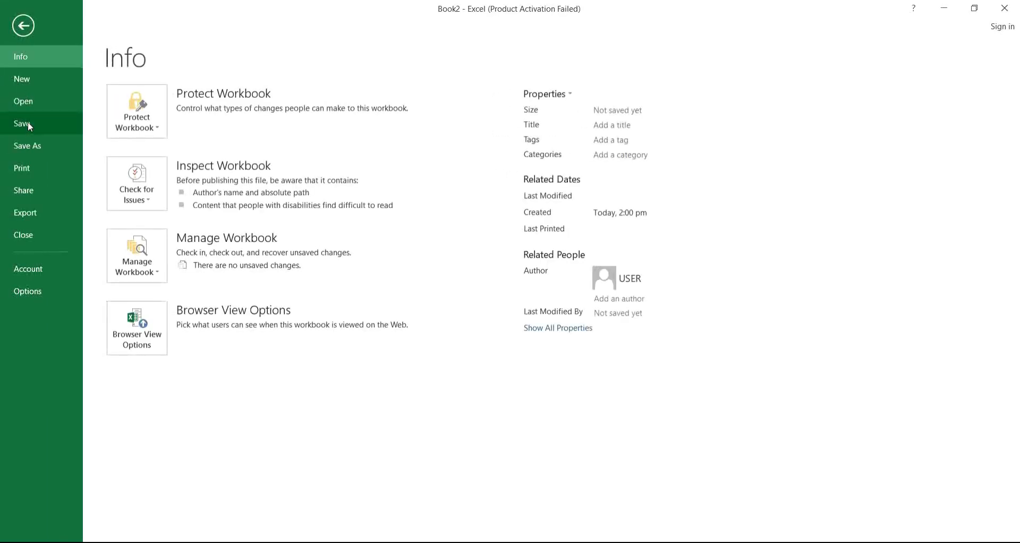
pyautogui.click(27, 140)
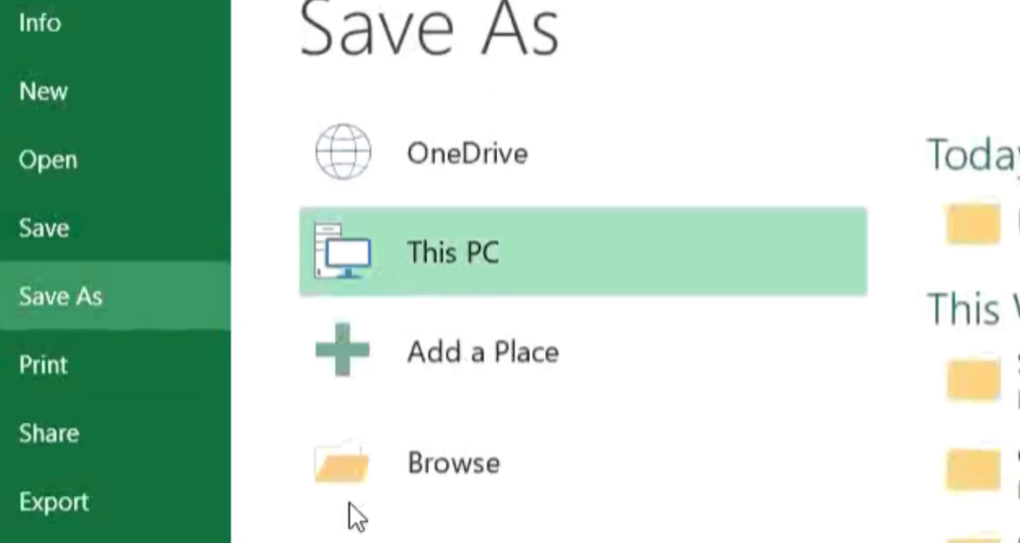
pyautogui.click(168, 203)
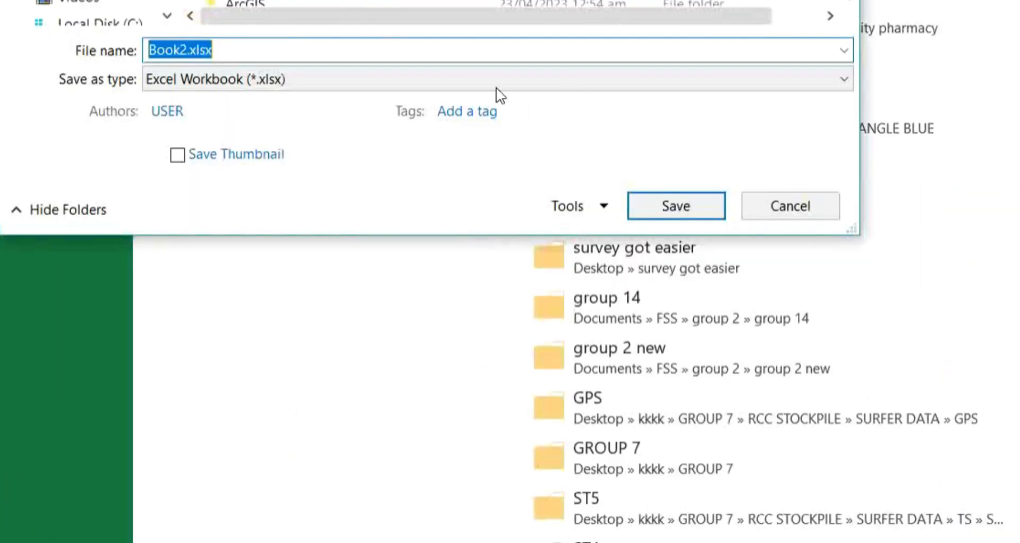
pyautogui.click(355, 87)
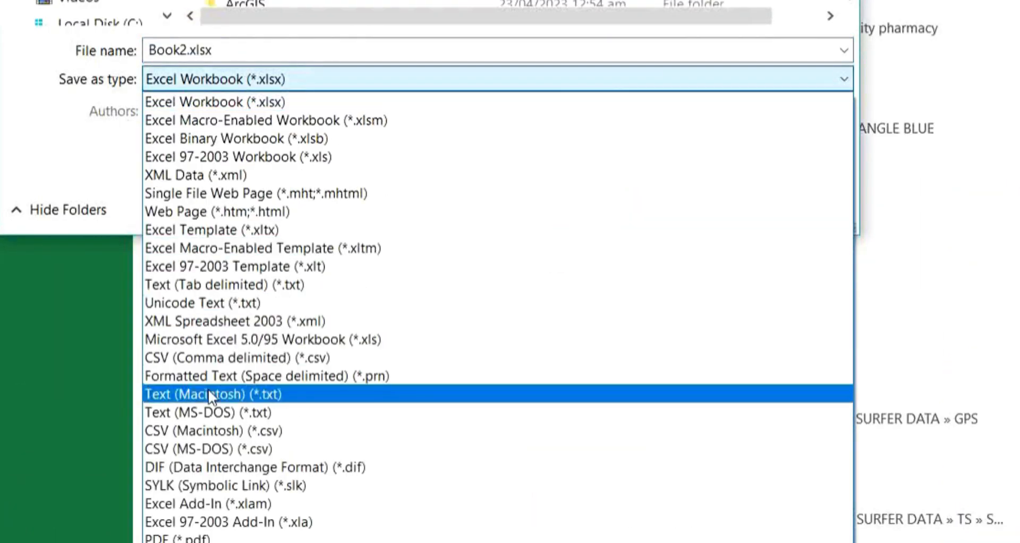
pyautogui.click(202, 358)
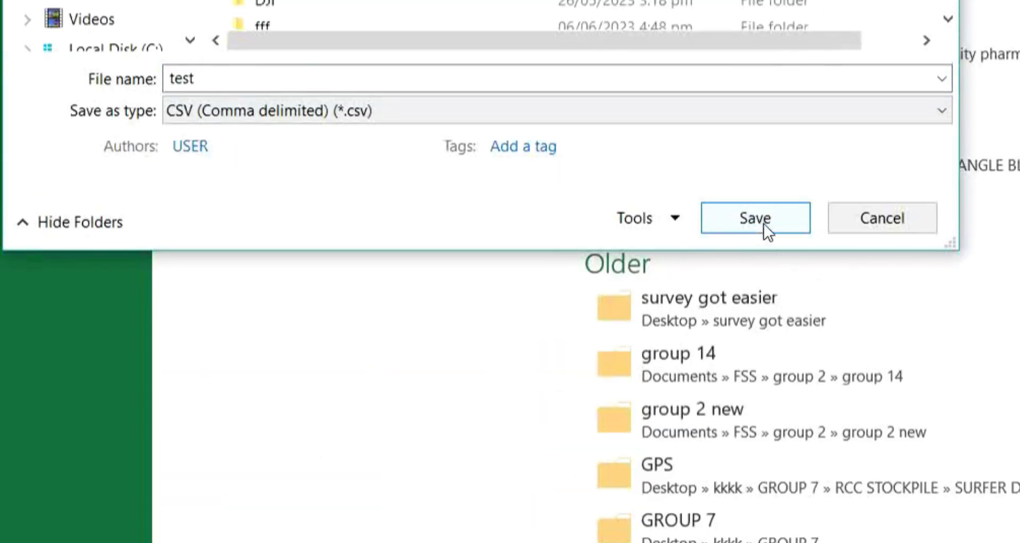
pyautogui.click(763, 223)
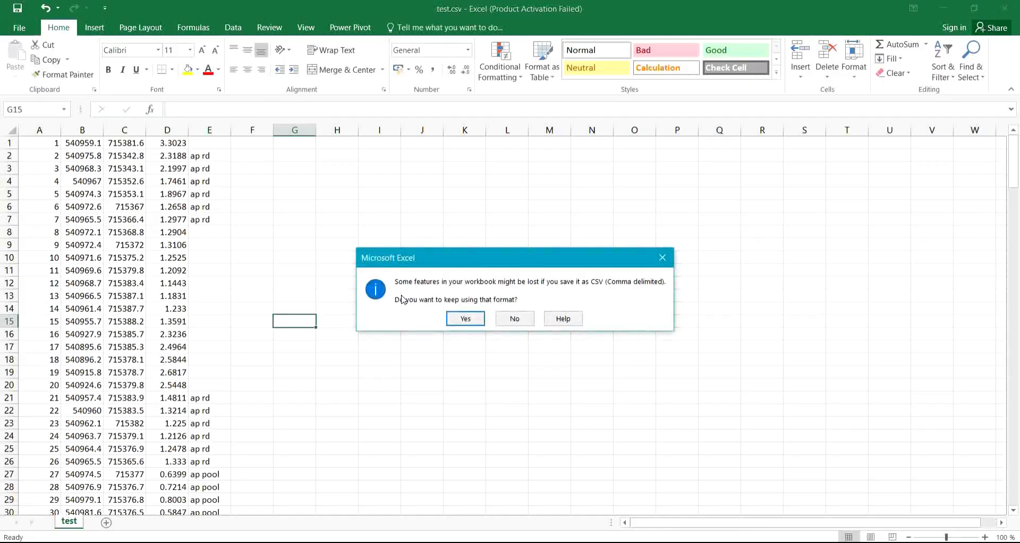
pyautogui.click(465, 320)
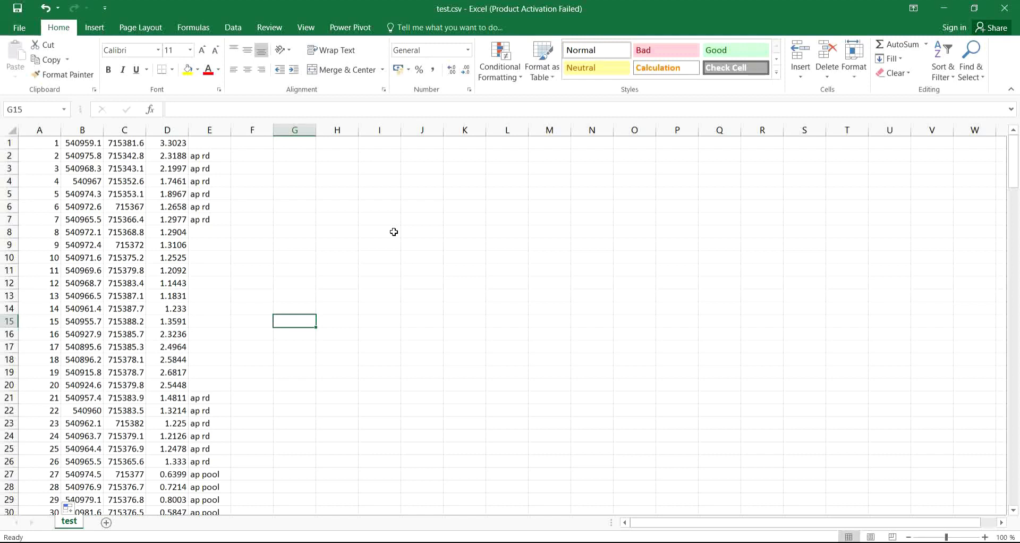
# - Display the northing values in column C with three decimal places
pyautogui.click(123, 158)
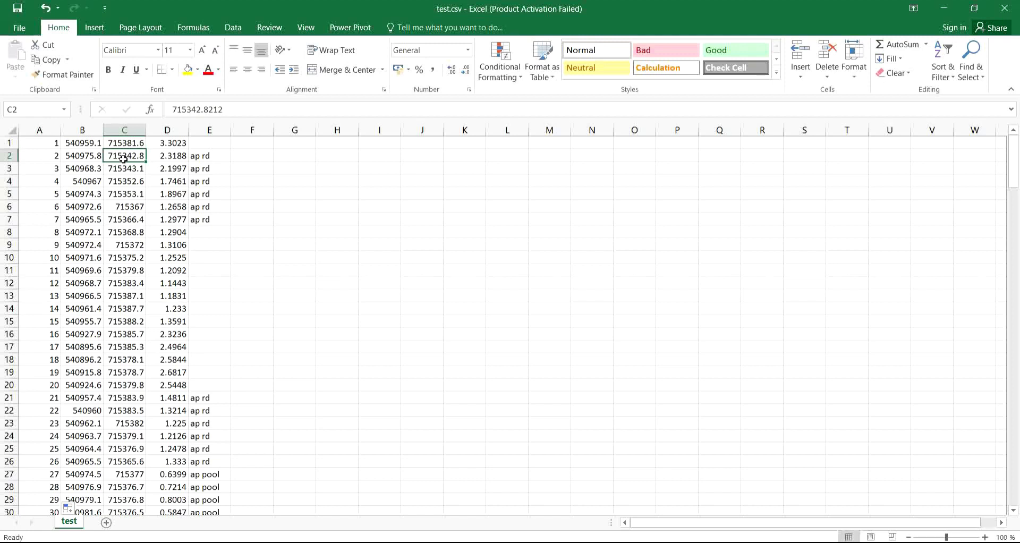
pyautogui.click(337, 245)
pyautogui.click(124, 130)
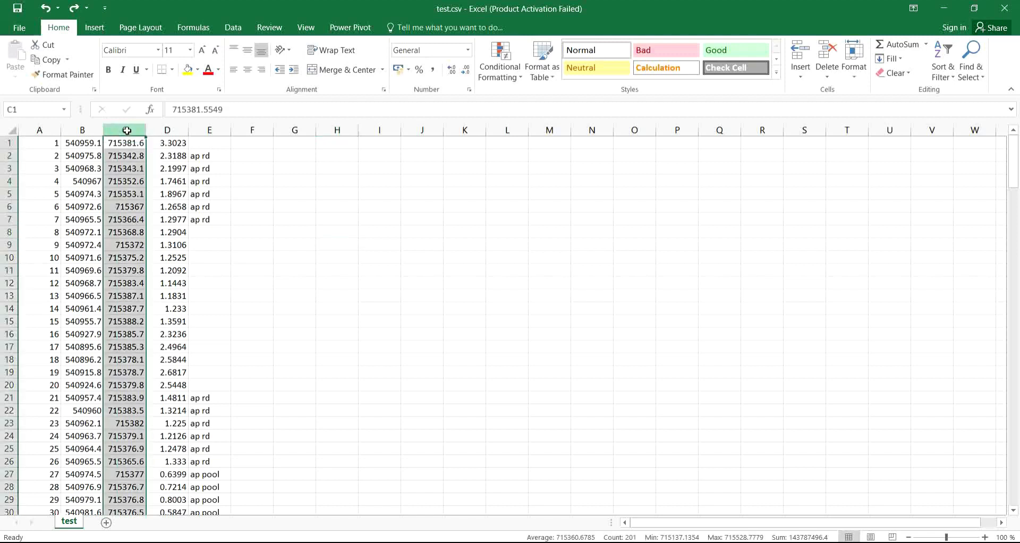
pyautogui.click(450, 71)
pyautogui.click(450, 73)
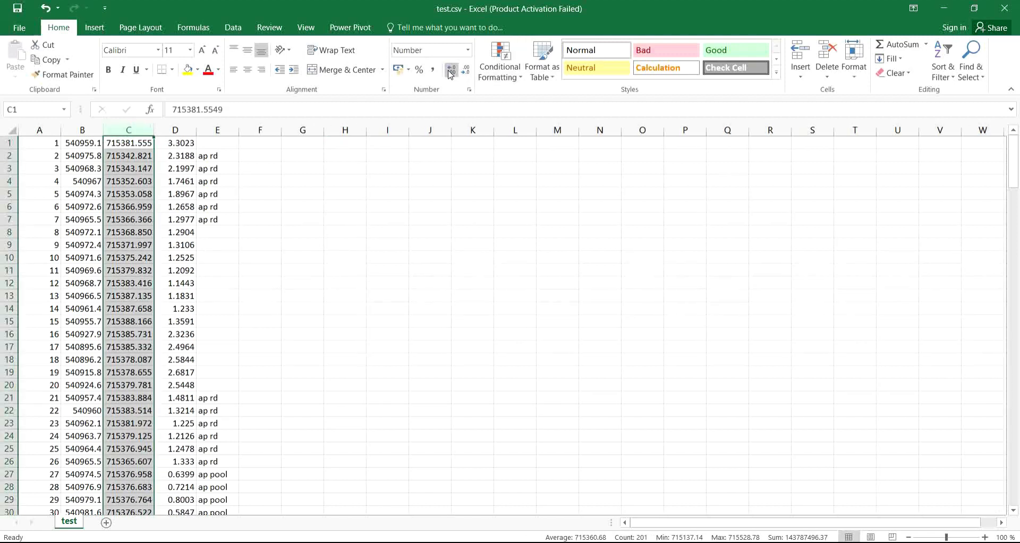
pyautogui.click(399, 206)
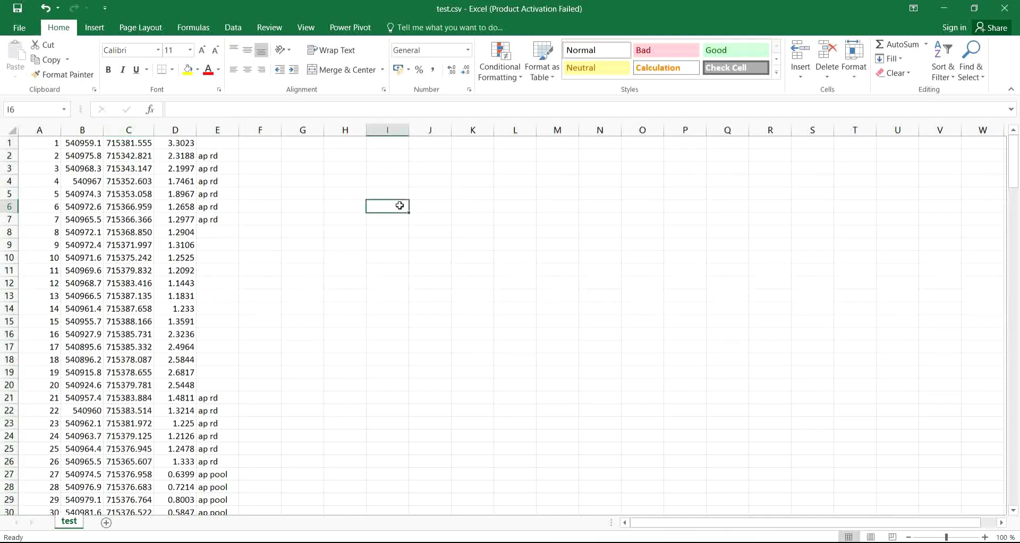
# - Display the easting values in column B with three decimal places
pyautogui.click(81, 129)
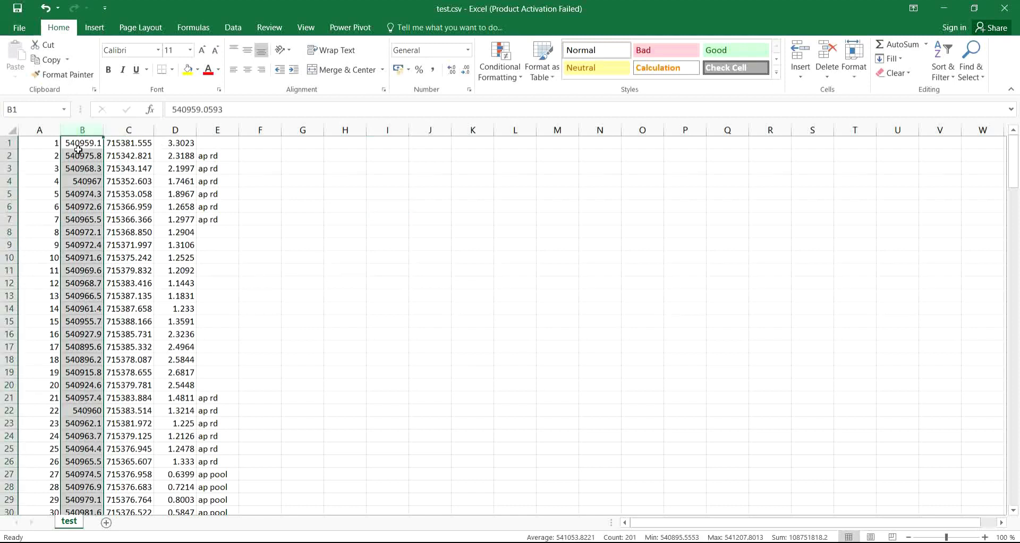
pyautogui.click(453, 70)
pyautogui.click(453, 73)
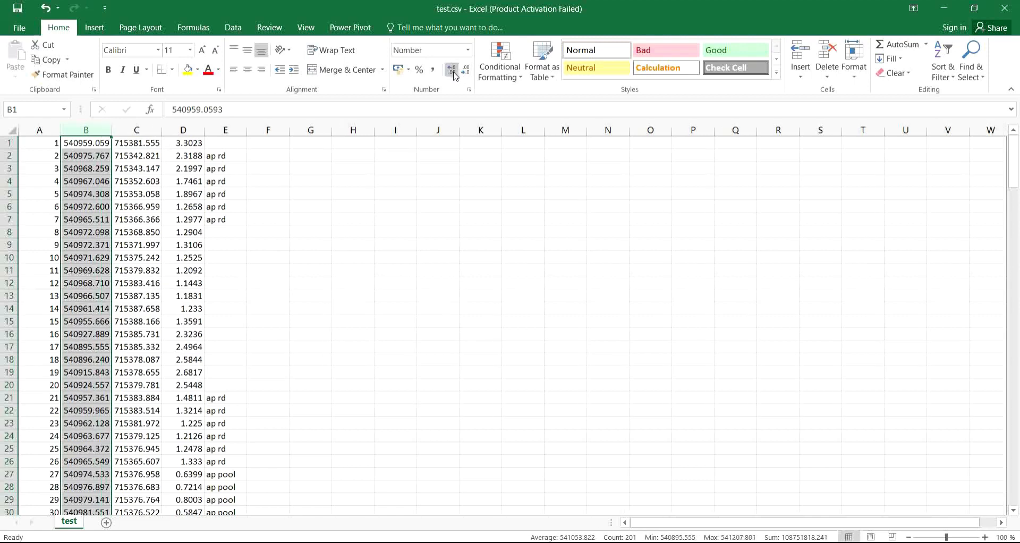
pyautogui.click(420, 209)
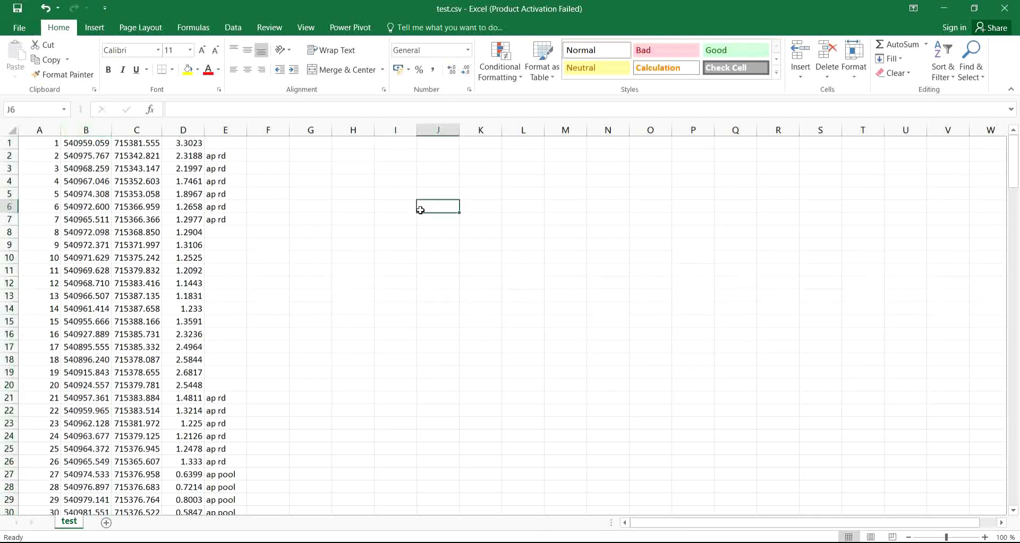
# - Undo the decimal-place changes made to columns B and C
pyautogui.hotkey('ctrl', 'z')
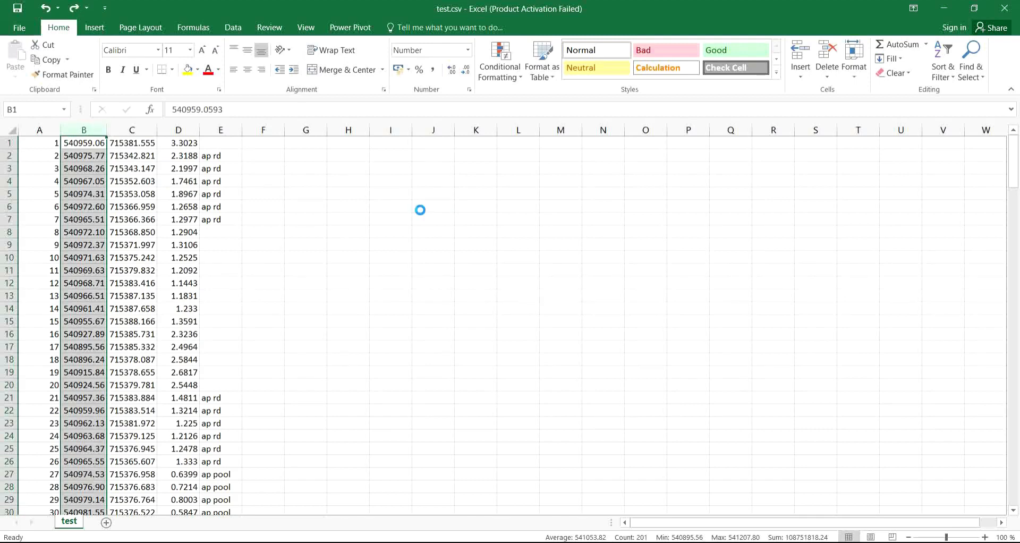
pyautogui.hotkey('ctrl', 'z')
pyautogui.hotkey('ctrl', 'z')
pyautogui.hotkey('ctrl', 'z')
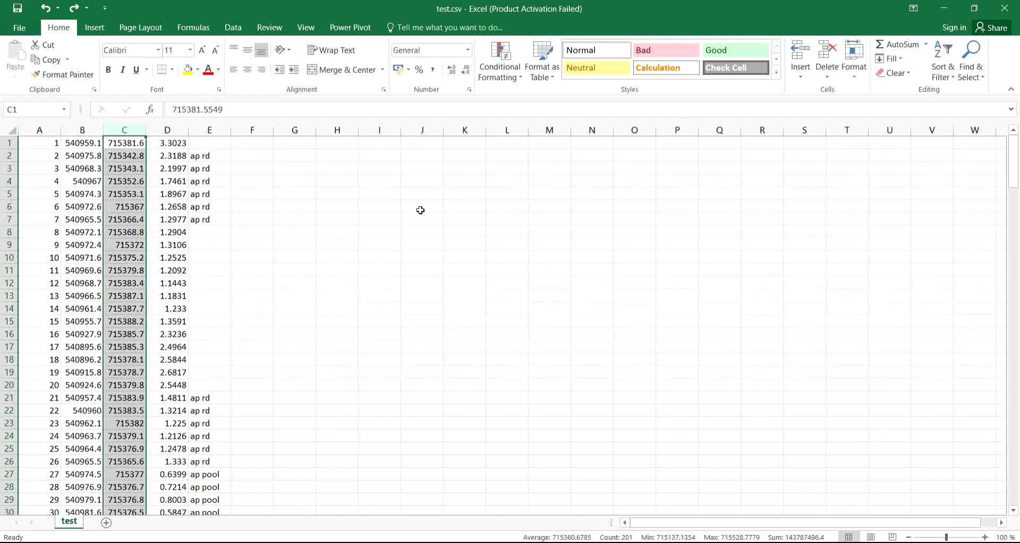
pyautogui.click(296, 267)
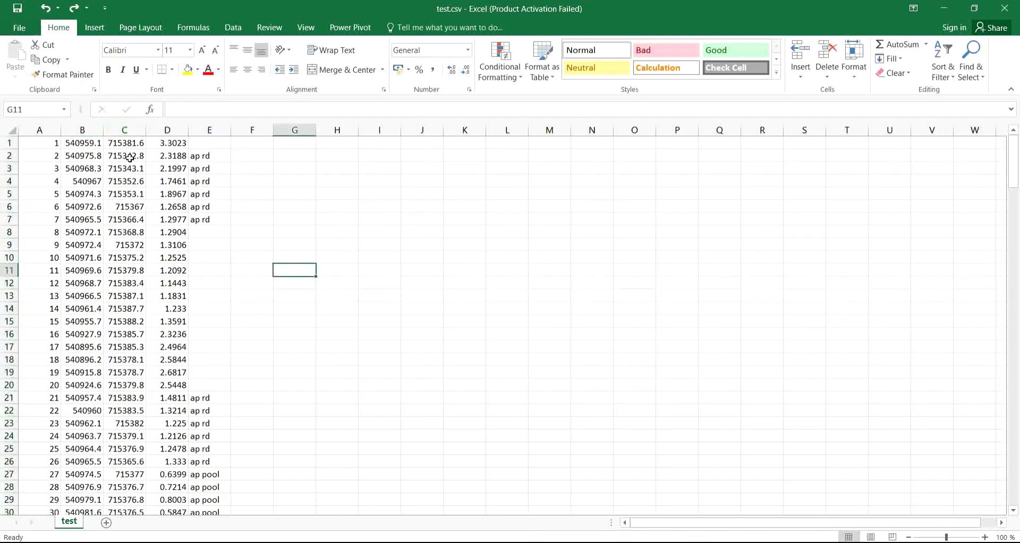
# - Format the northing values in column C as Number with three decimal places and red, unsigned negative numbers
pyautogui.click(131, 128)
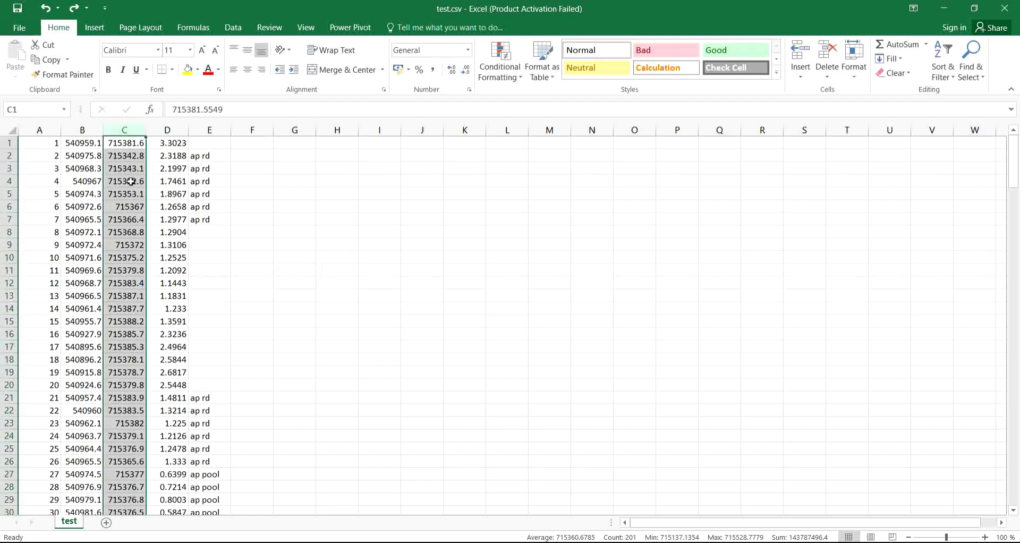
pyautogui.rightClick(131, 182)
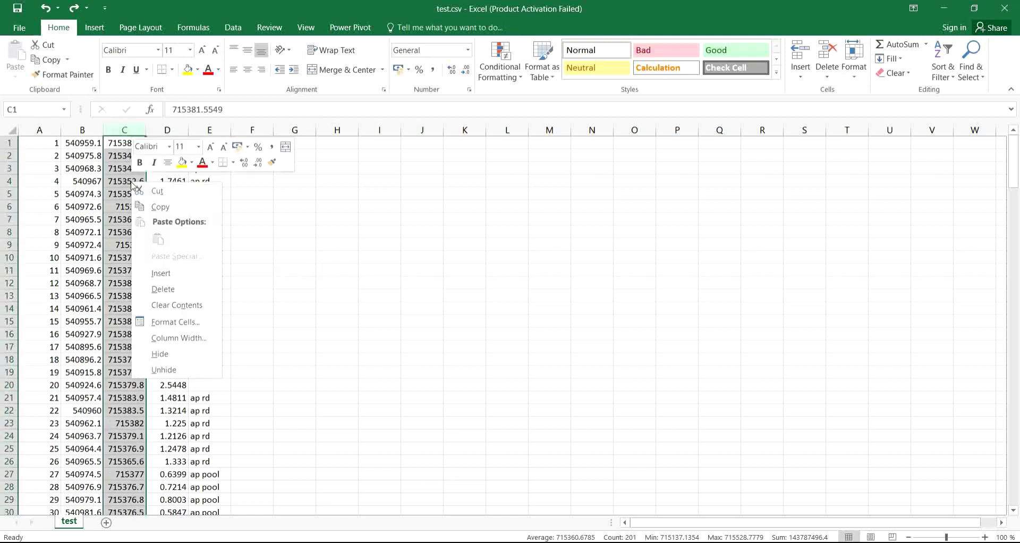
pyautogui.click(162, 325)
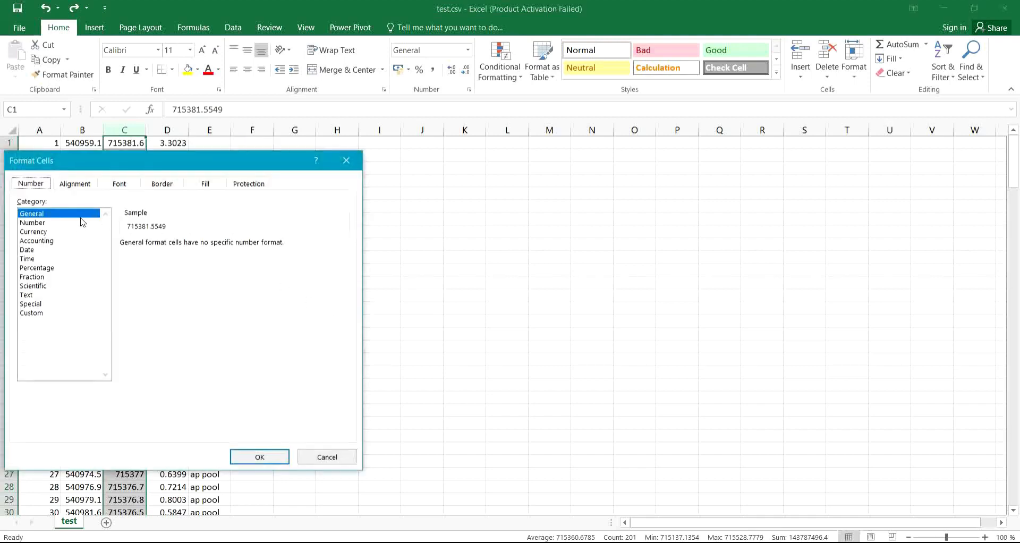
pyautogui.click(44, 223)
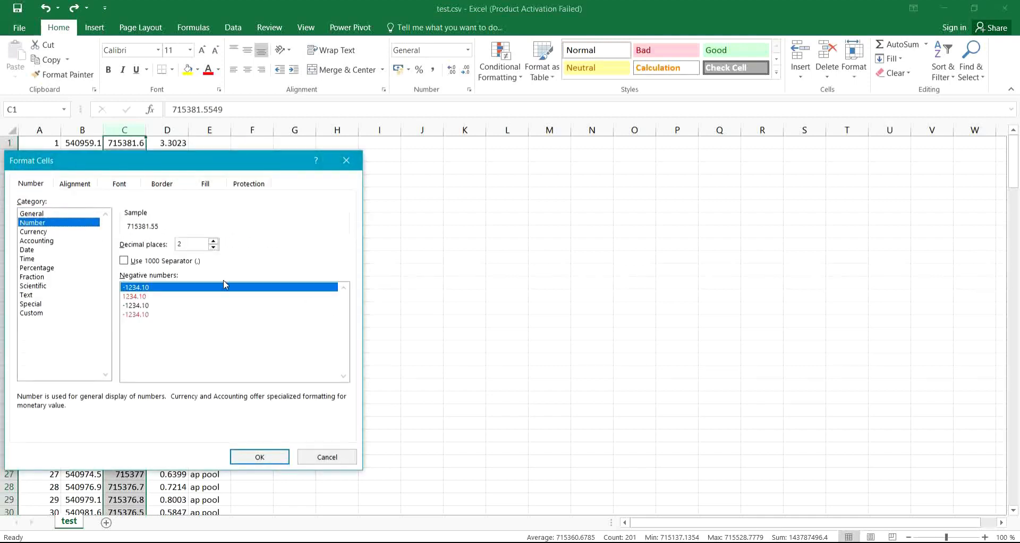
pyautogui.click(135, 297)
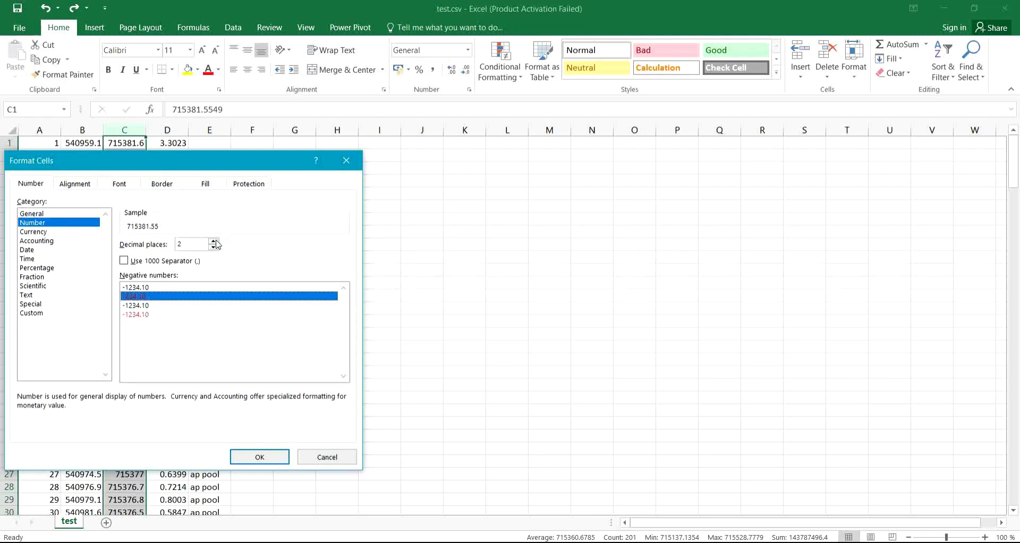
pyautogui.click(215, 241)
pyautogui.click(258, 457)
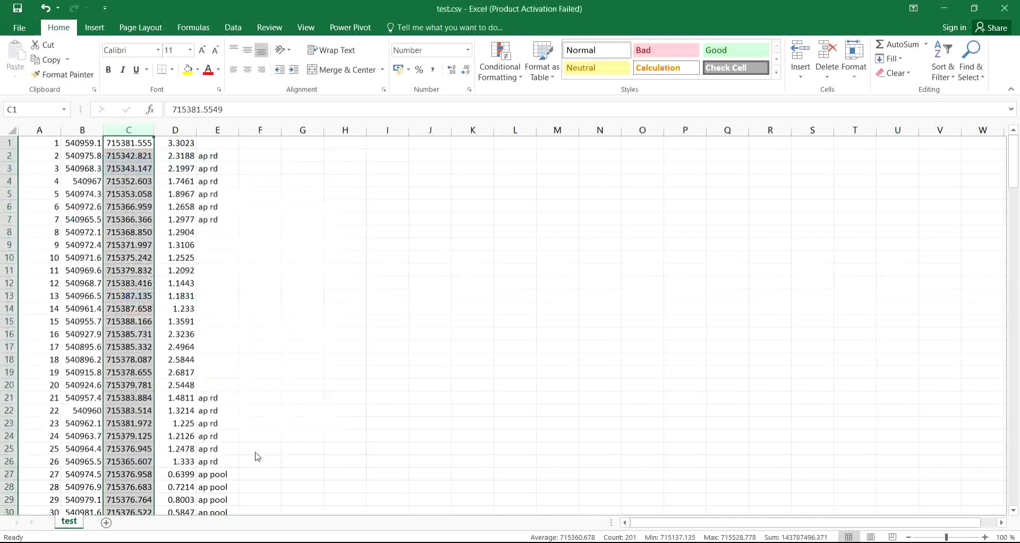
# - Format the easting values in column B as Number with three decimal places and red, unsigned negative numbers
pyautogui.click(83, 129)
pyautogui.rightClick(84, 132)
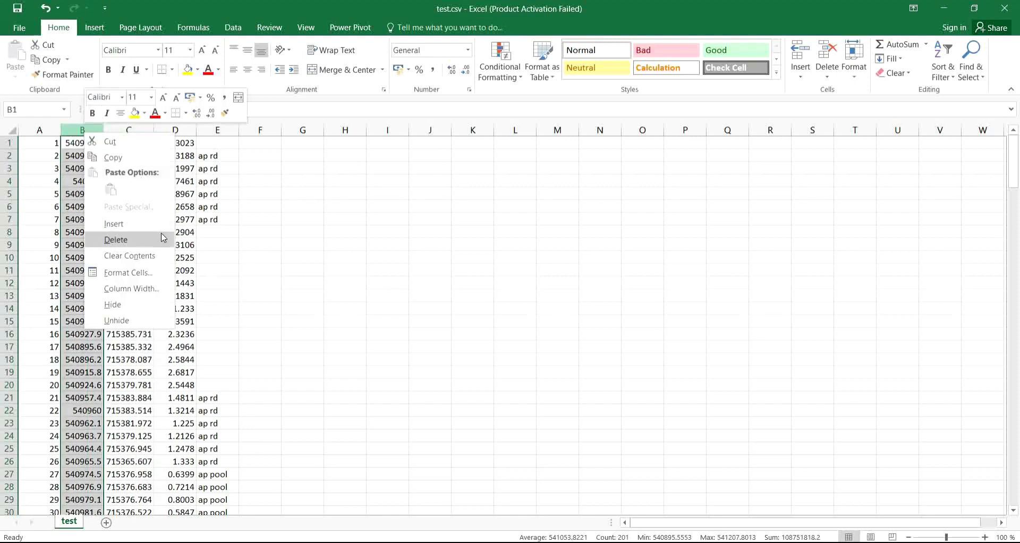
pyautogui.click(120, 273)
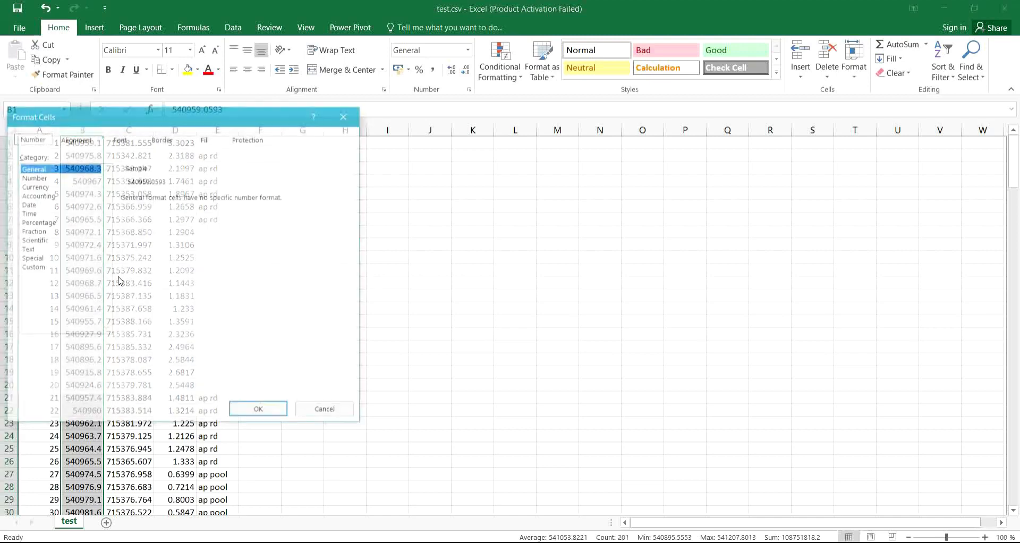
pyautogui.click(30, 178)
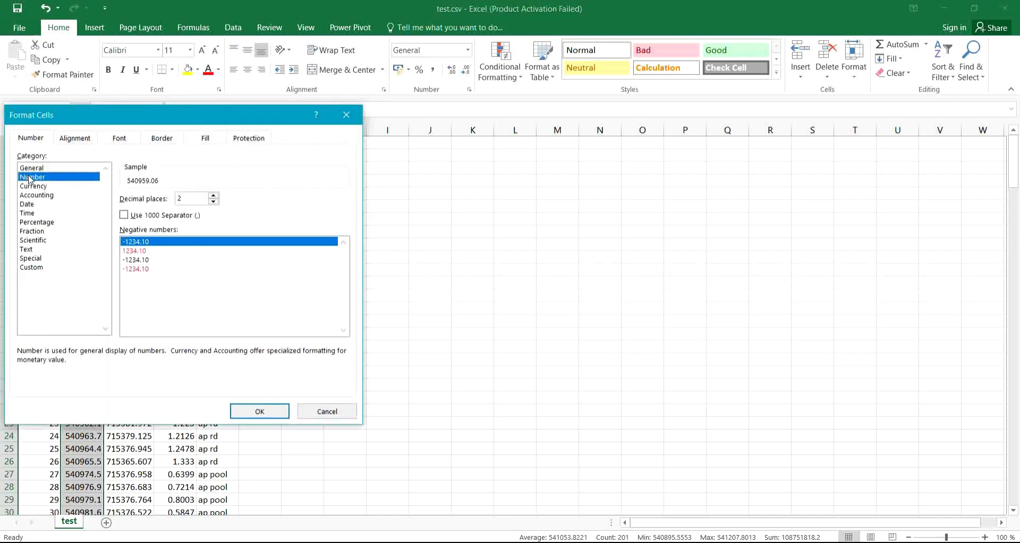
pyautogui.click(138, 250)
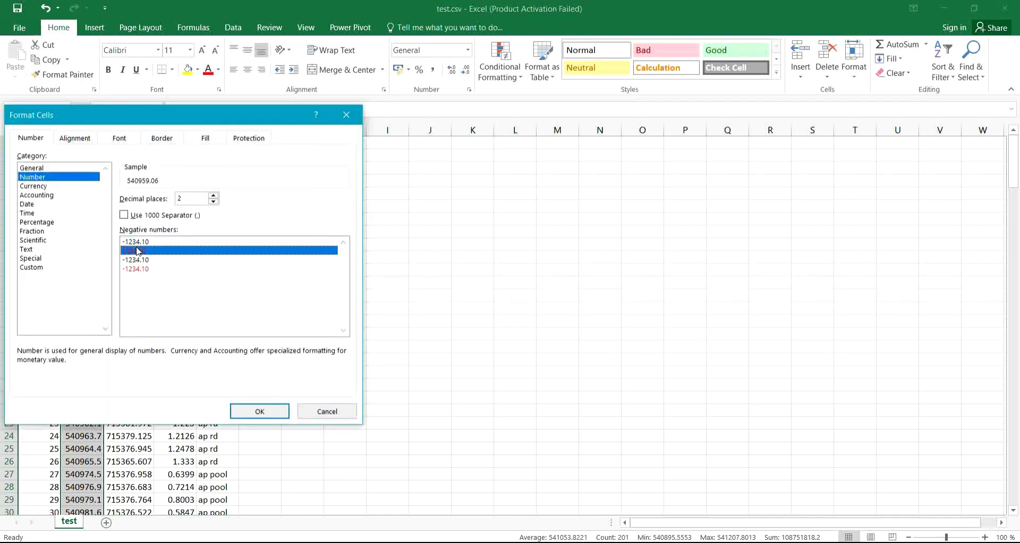
pyautogui.click(214, 195)
pyautogui.click(259, 411)
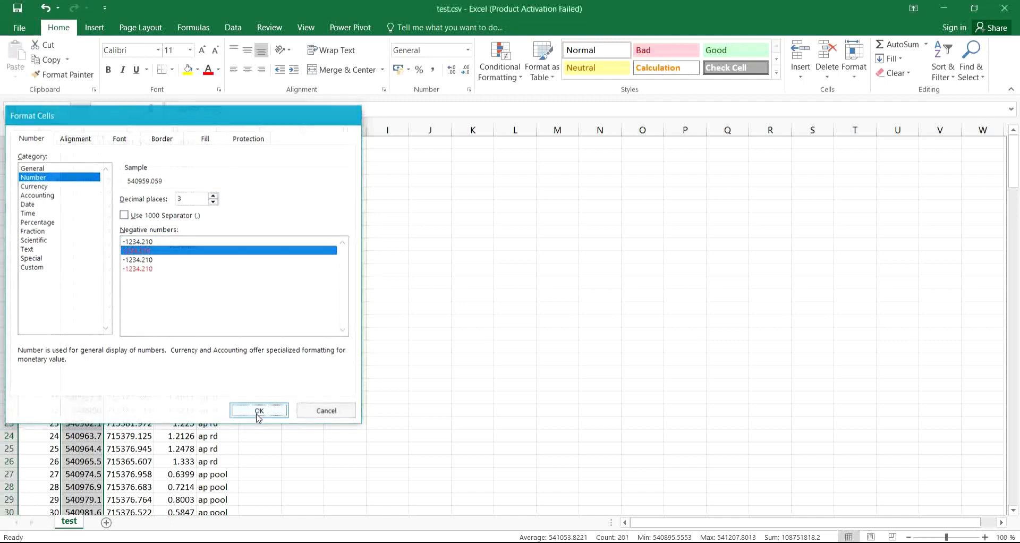
pyautogui.click(378, 379)
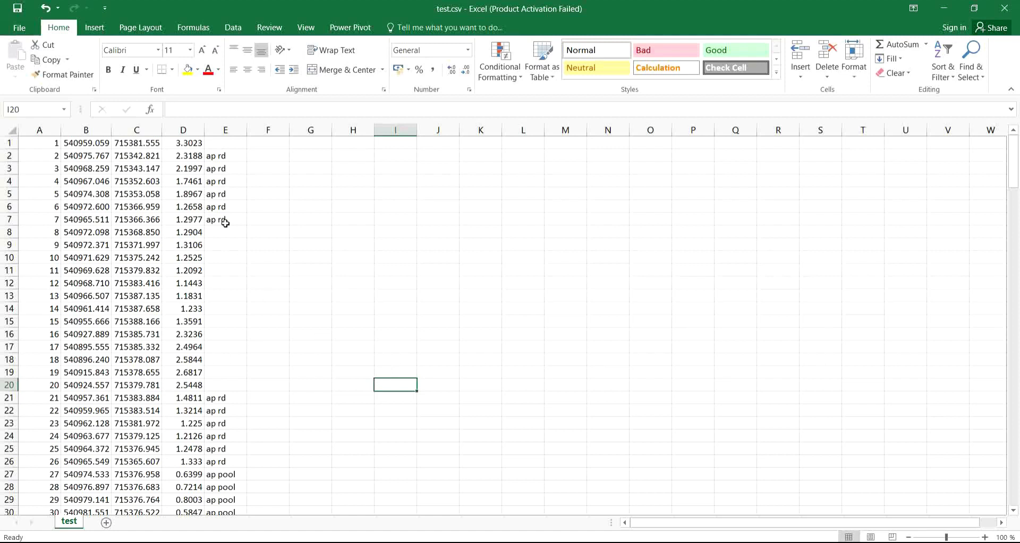
pyautogui.click(285, 240)
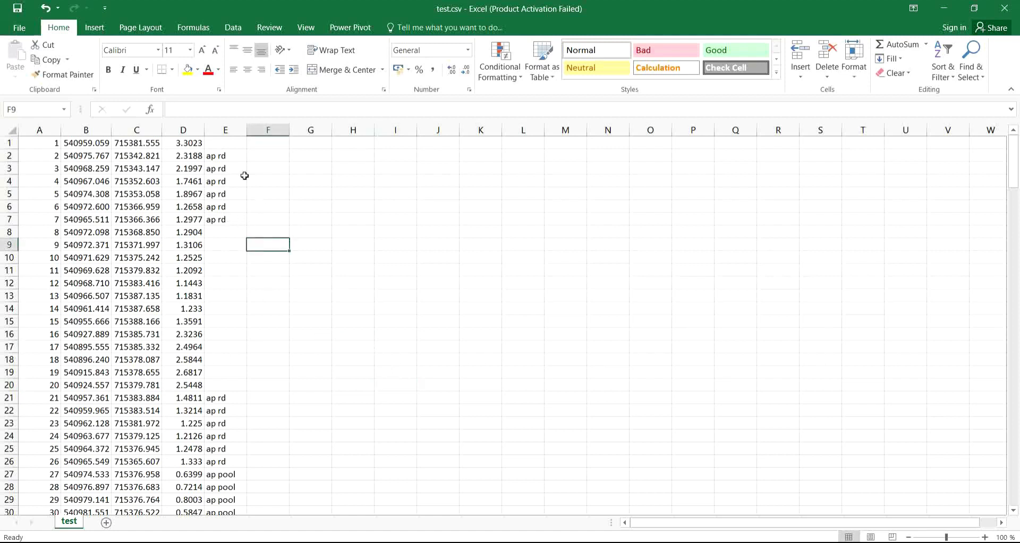
# - Examine the summary statistics for the heights in column D and the statistics available for display in the status bar
pyautogui.click(182, 129)
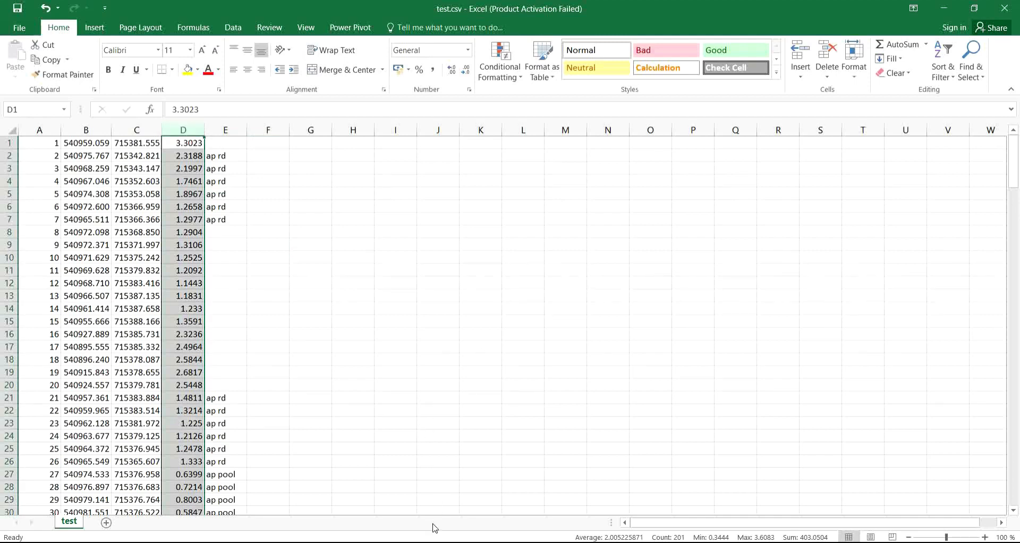
pyautogui.rightClick(510, 537)
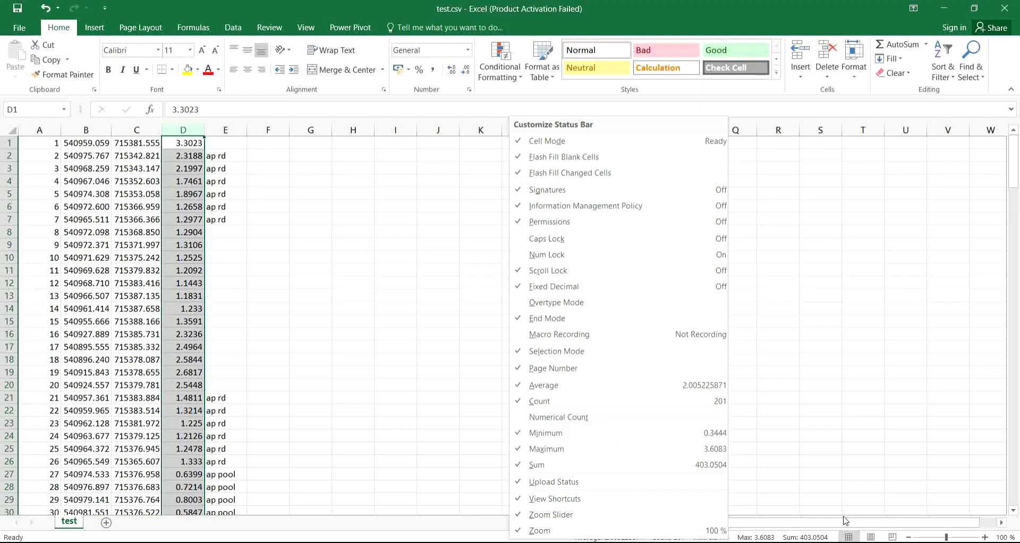
pyautogui.click(439, 527)
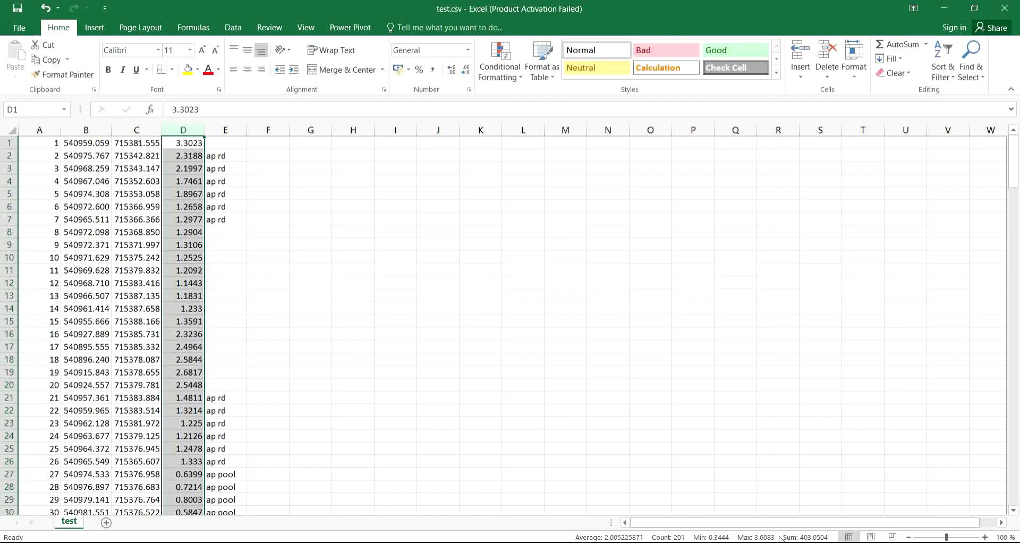
pyautogui.click(481, 387)
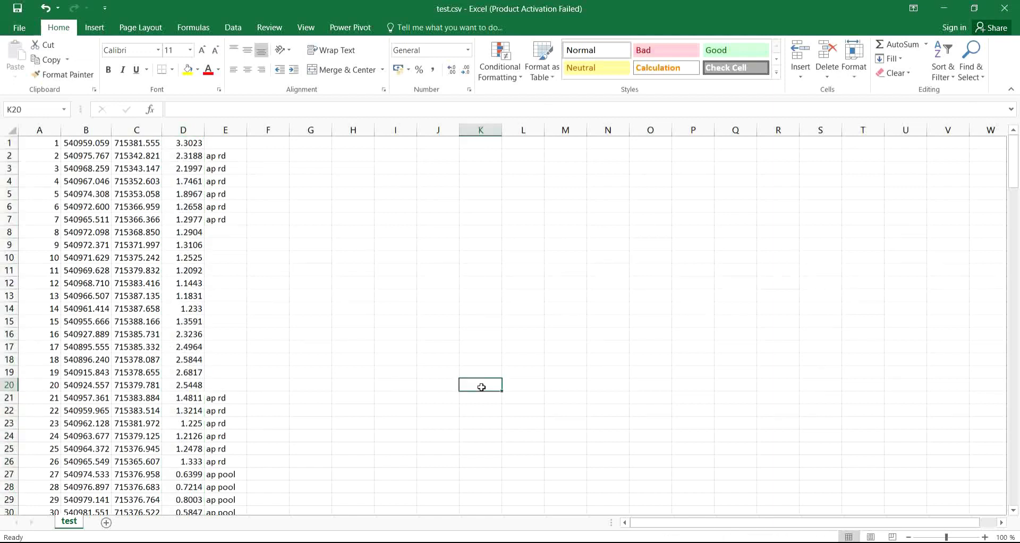